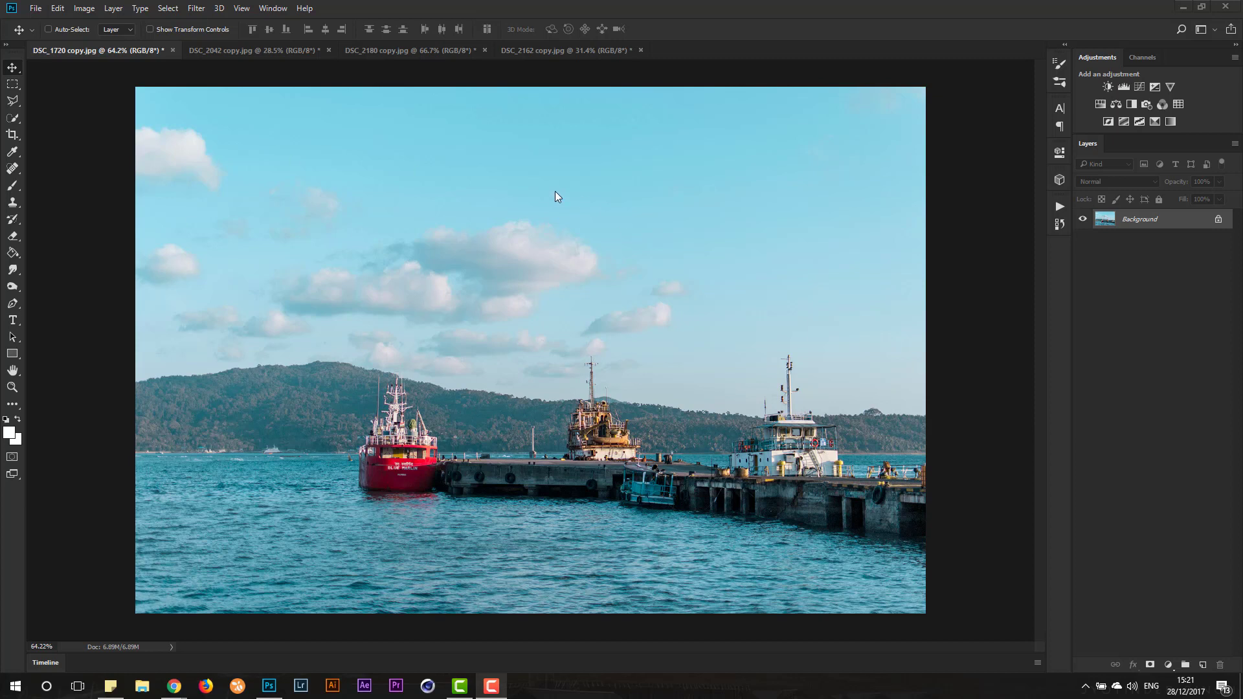
- Show the recorded actions list and create a new action set named Watermark
left_click(1059, 207)
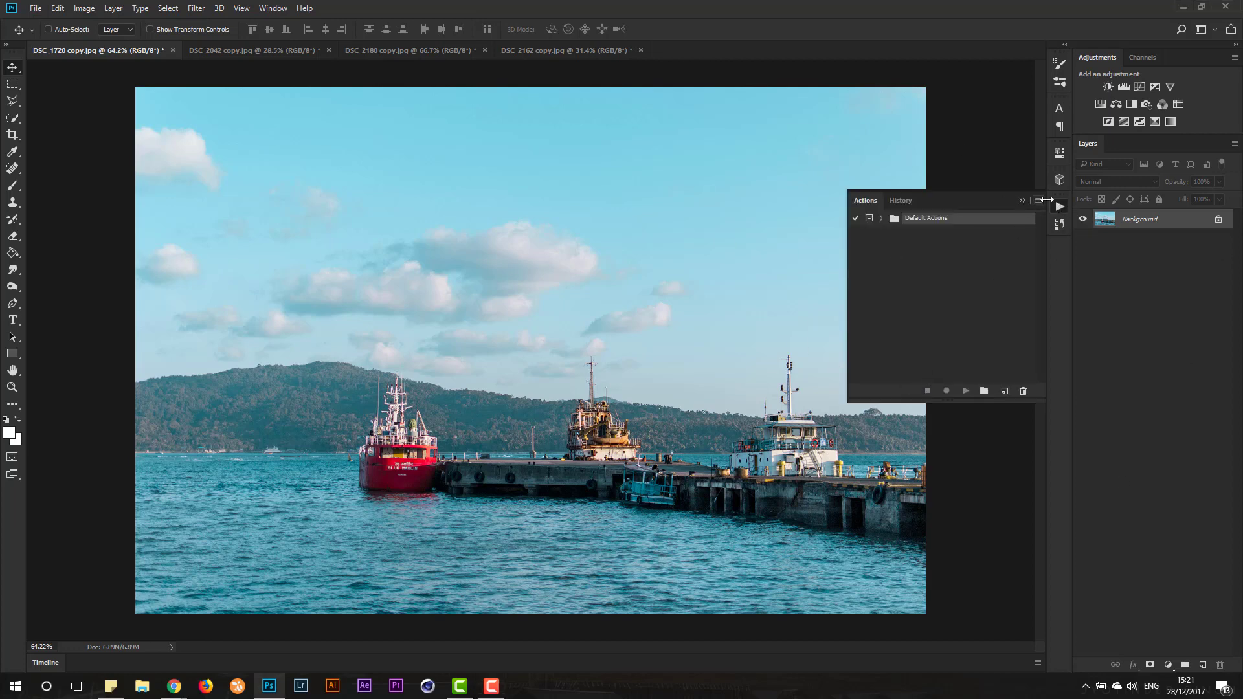
left_click(272, 8)
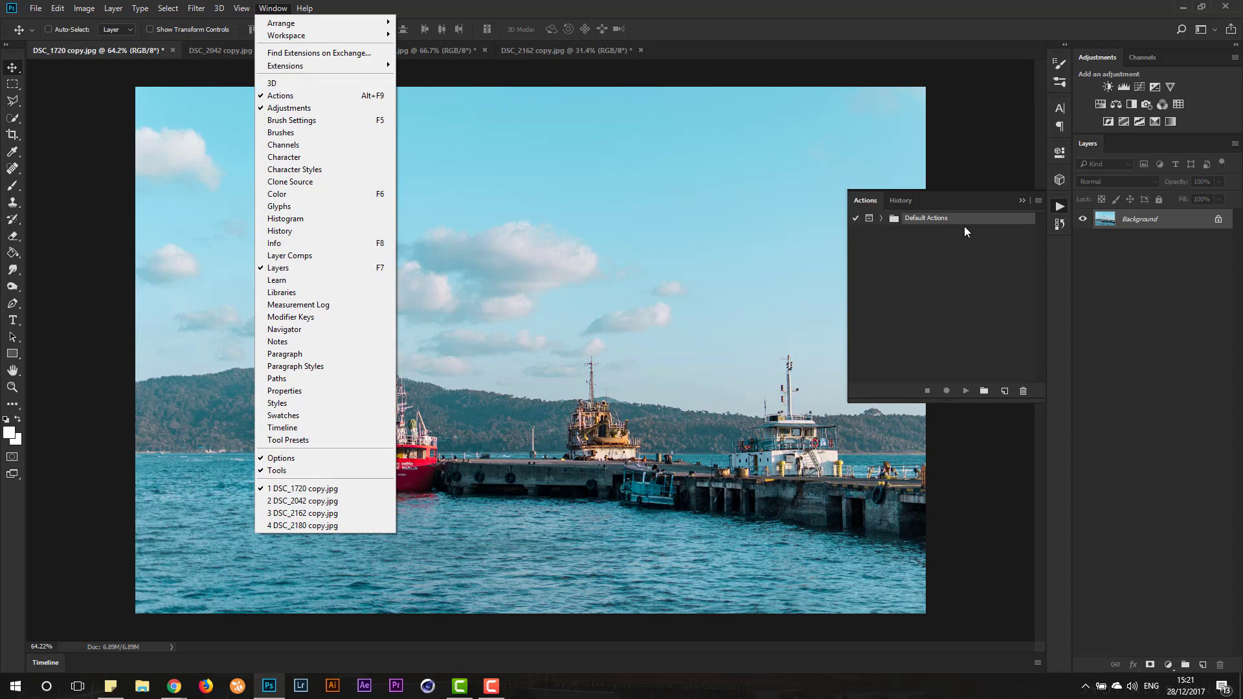
left_click(959, 258)
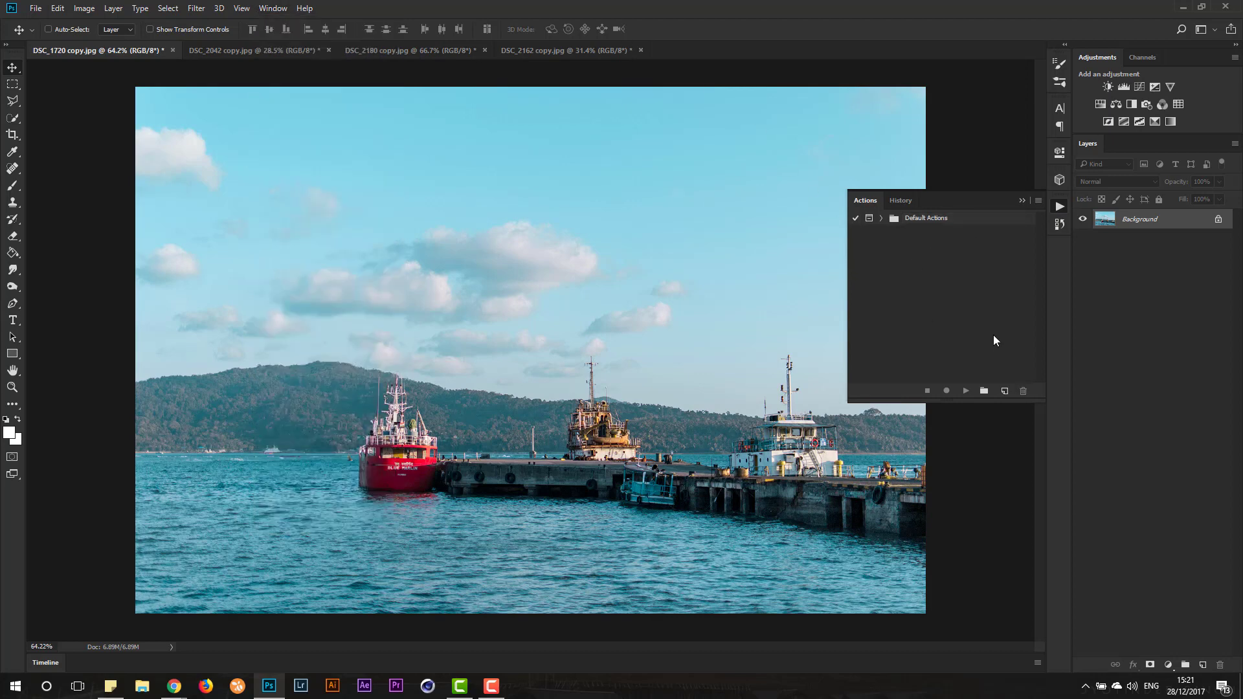
left_click(983, 391)
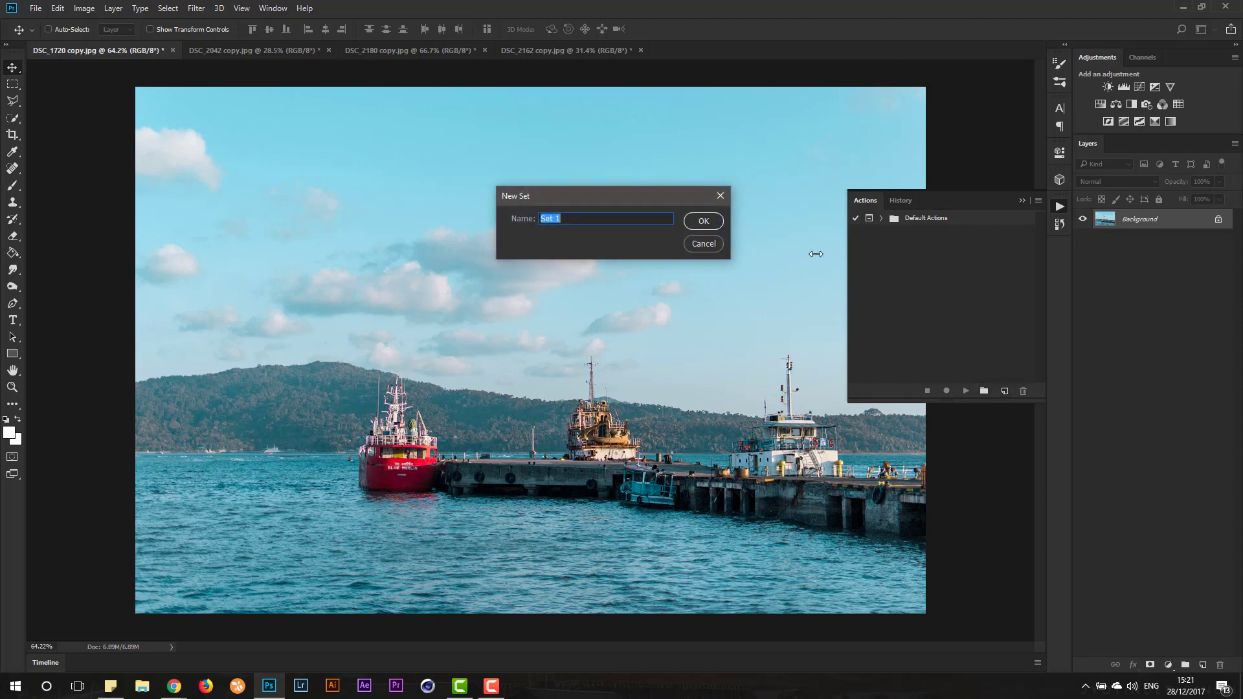
type("Watermaer")
key("BackSpace")
key("BackSpace")
type("rk")
left_click(699, 220)
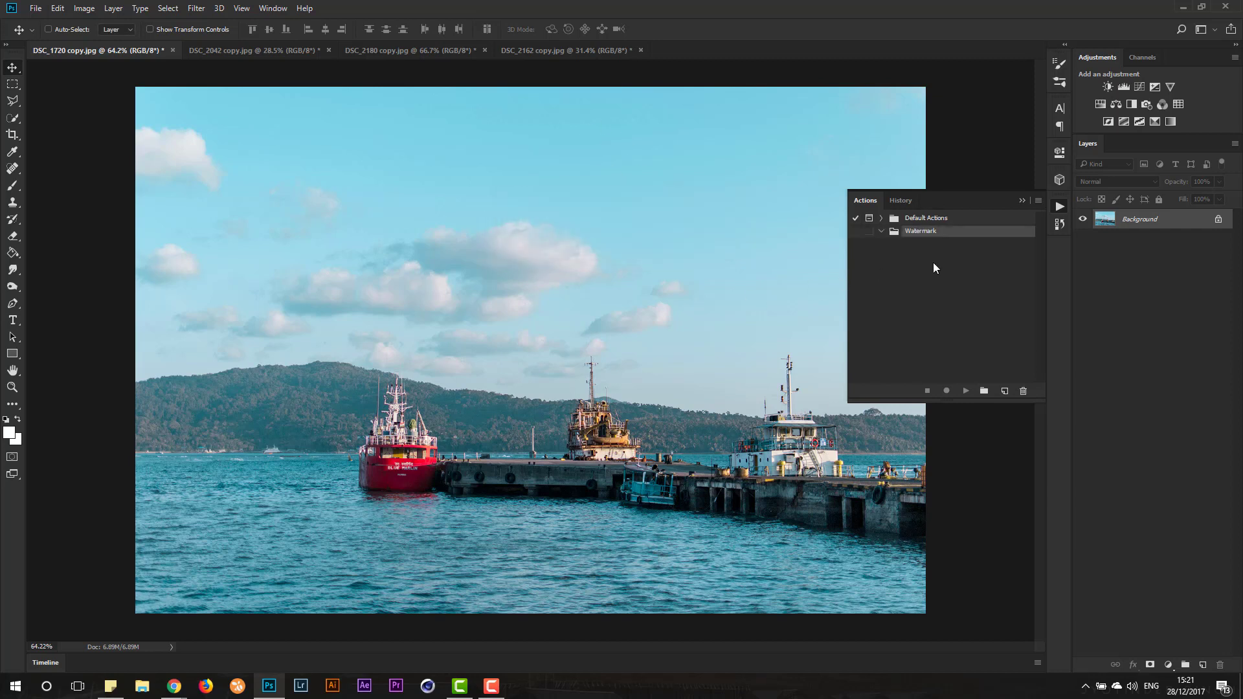
- Create an action named Landscape in the Watermark set and start recording it
left_click(1004, 391)
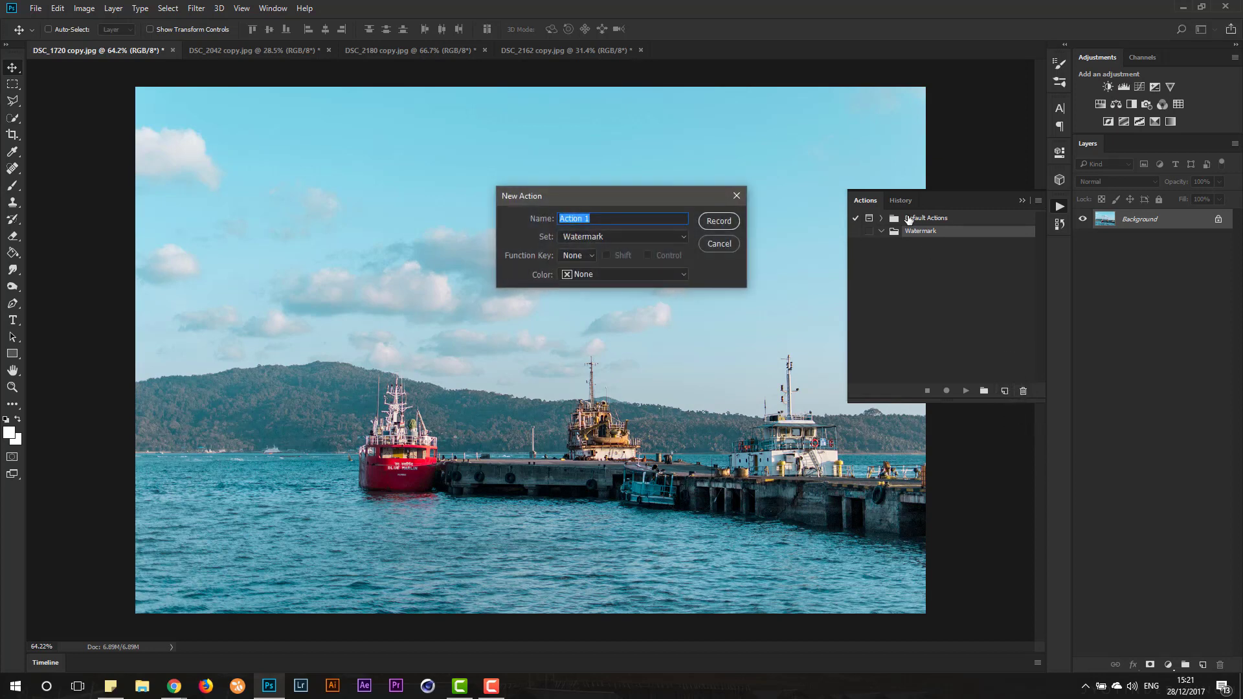
type("Landscape")
left_click(715, 222)
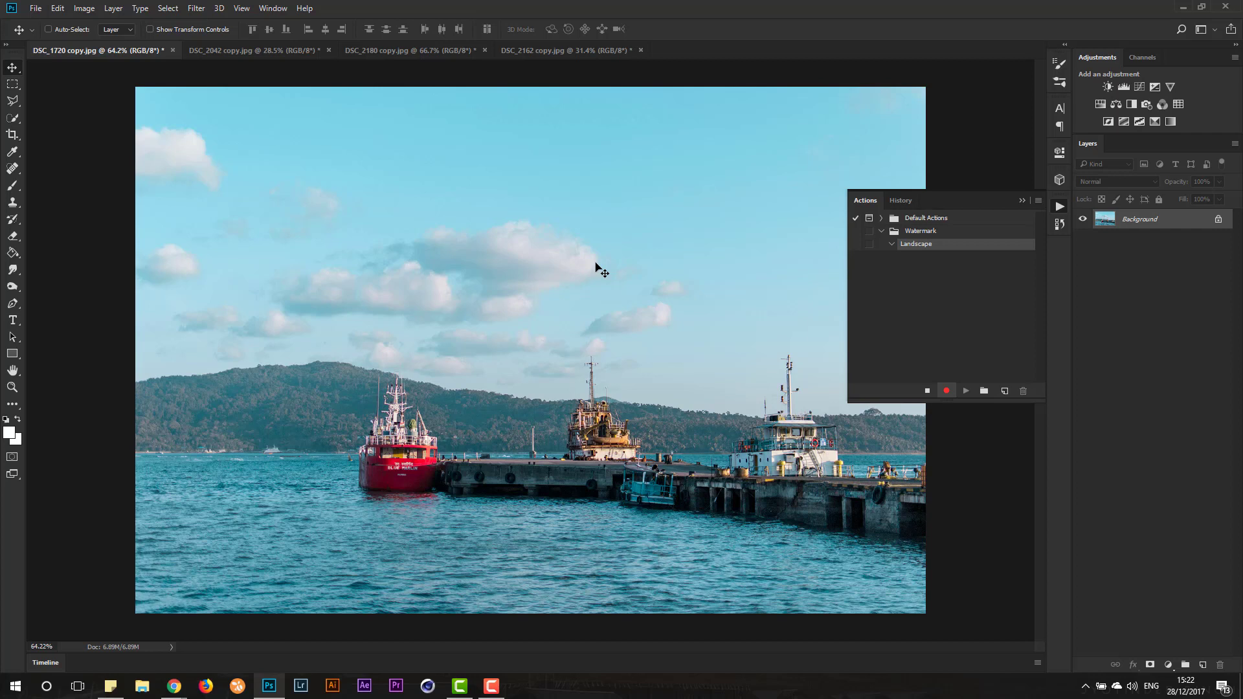
- Add a horizontal text layer with the photographer's full name in capitals in the sky above the clouds
key("t")
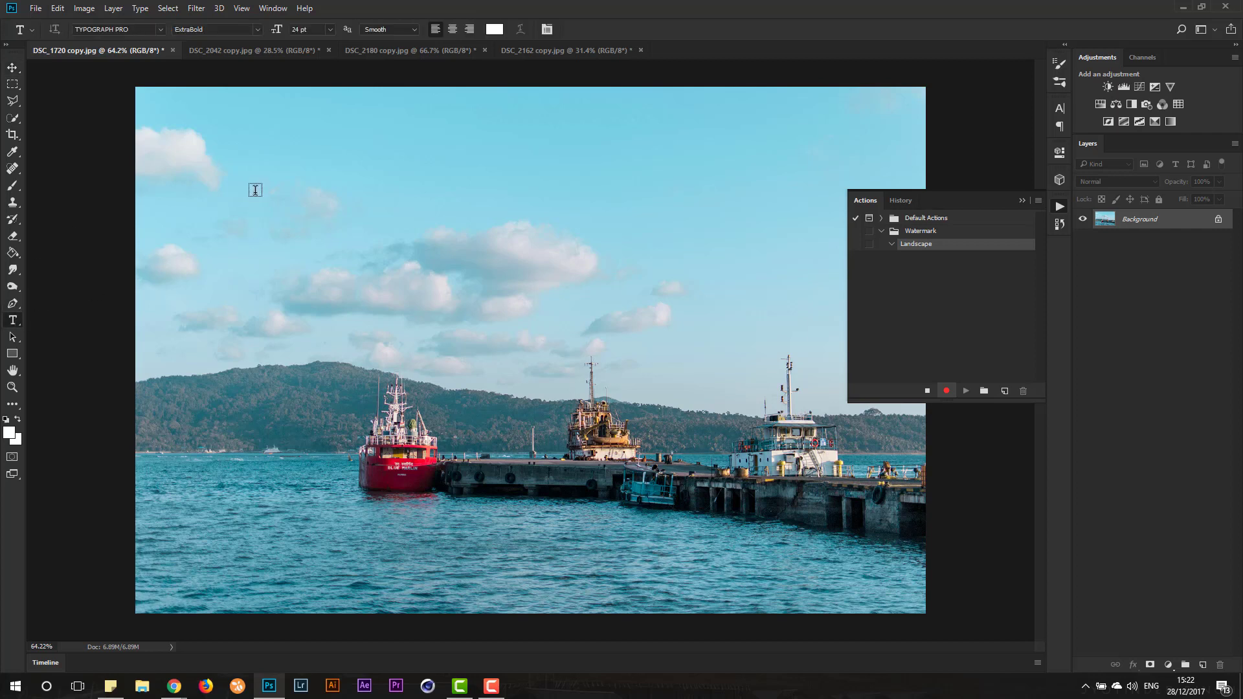
left_click(255, 191)
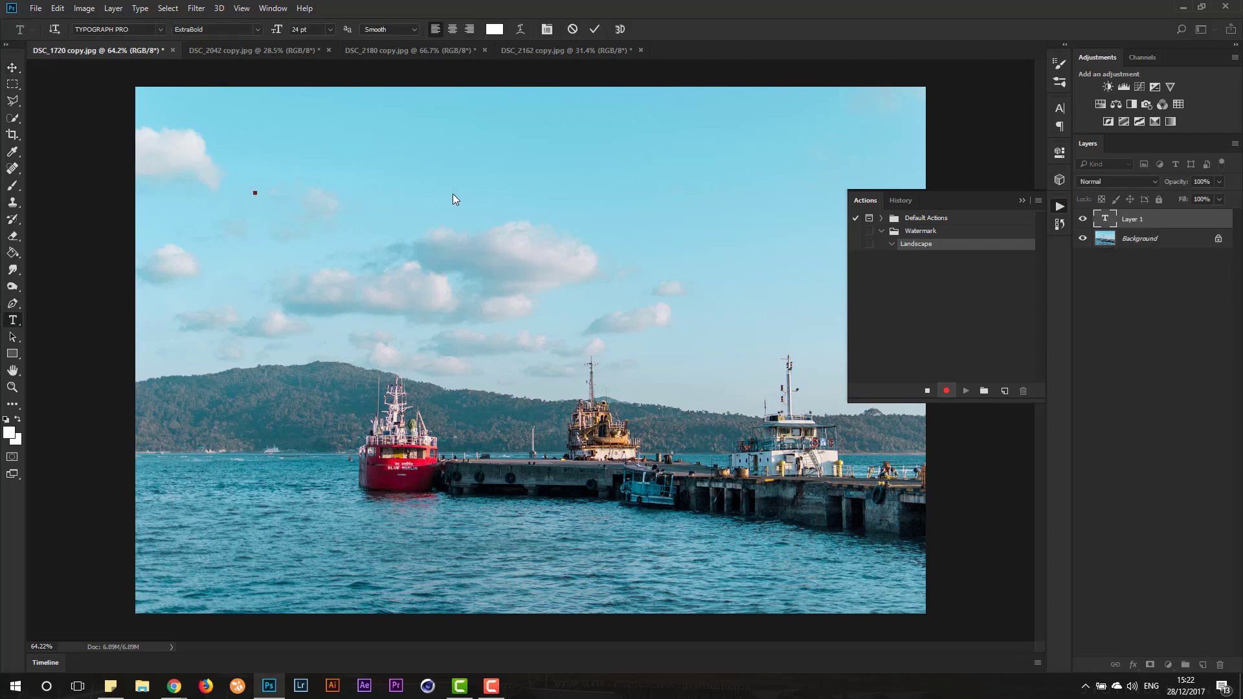
type("JYOTINDER SINGH")
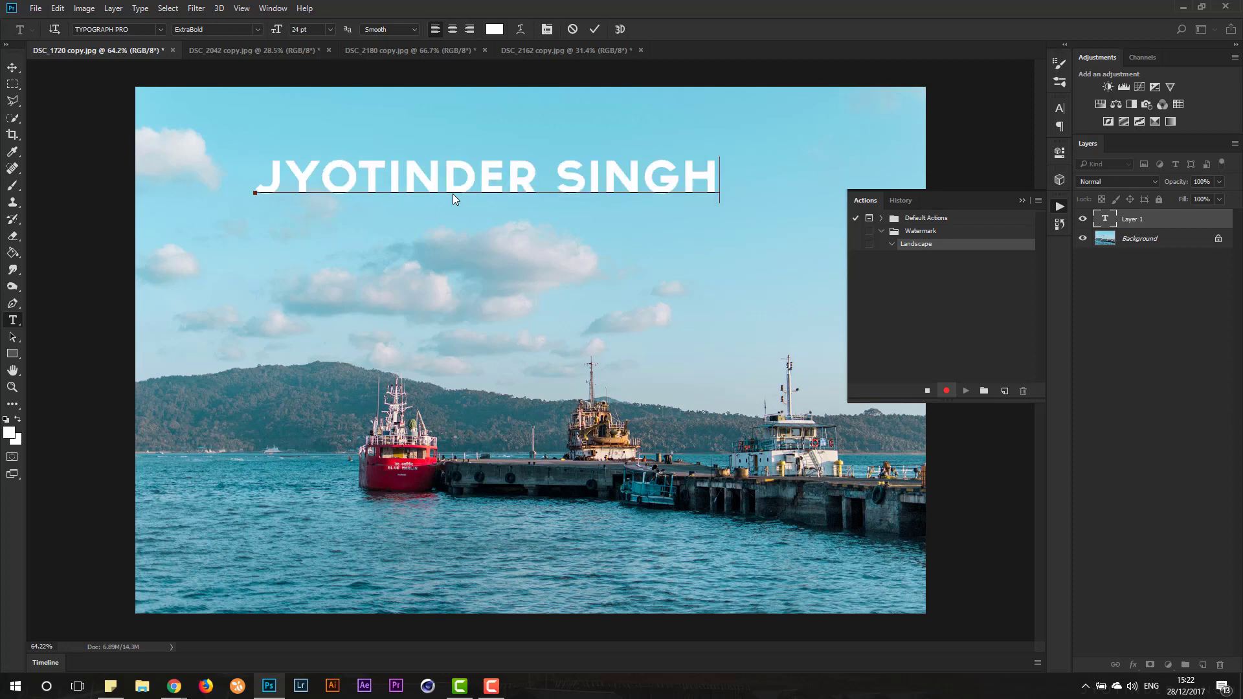
left_click(11, 68)
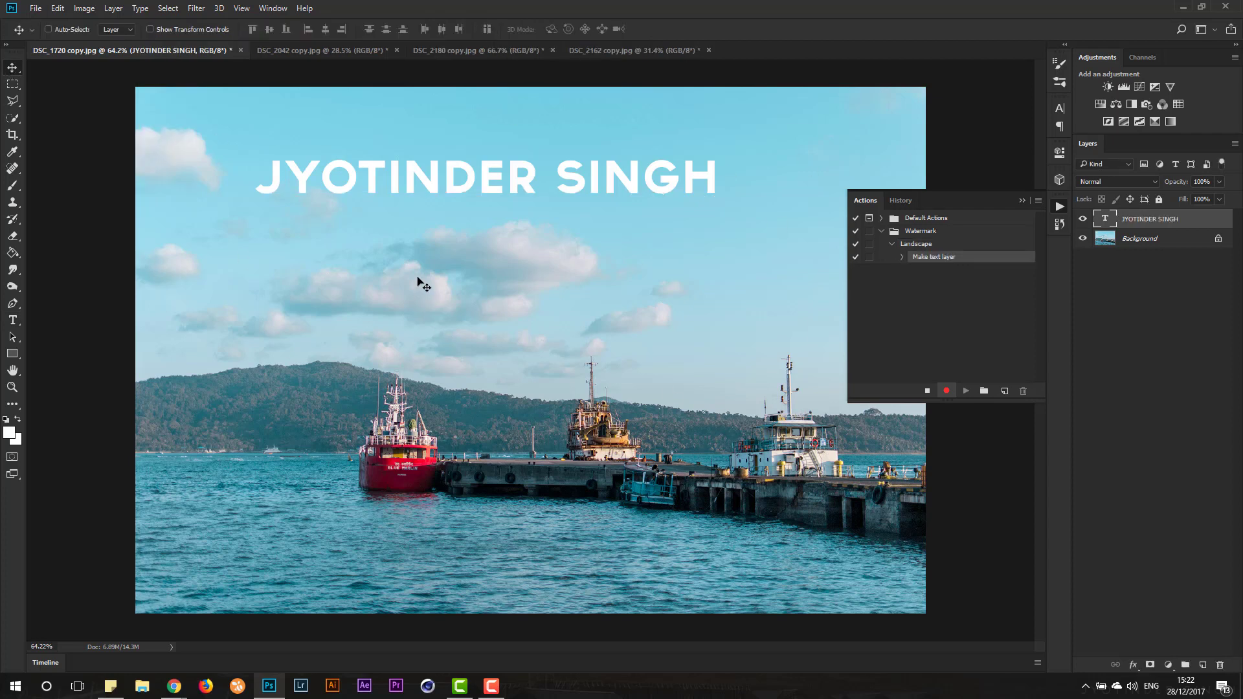
- Set the font size of the name text layer to 18 pt
left_click(14, 320)
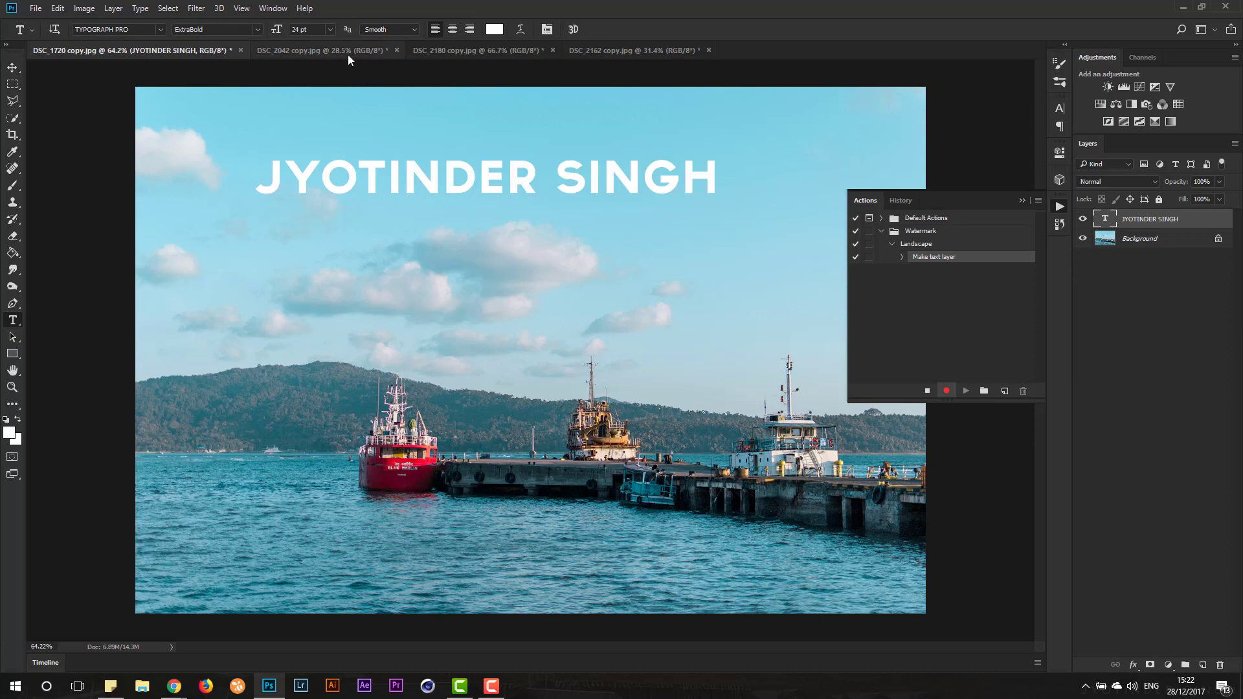
left_click(327, 29)
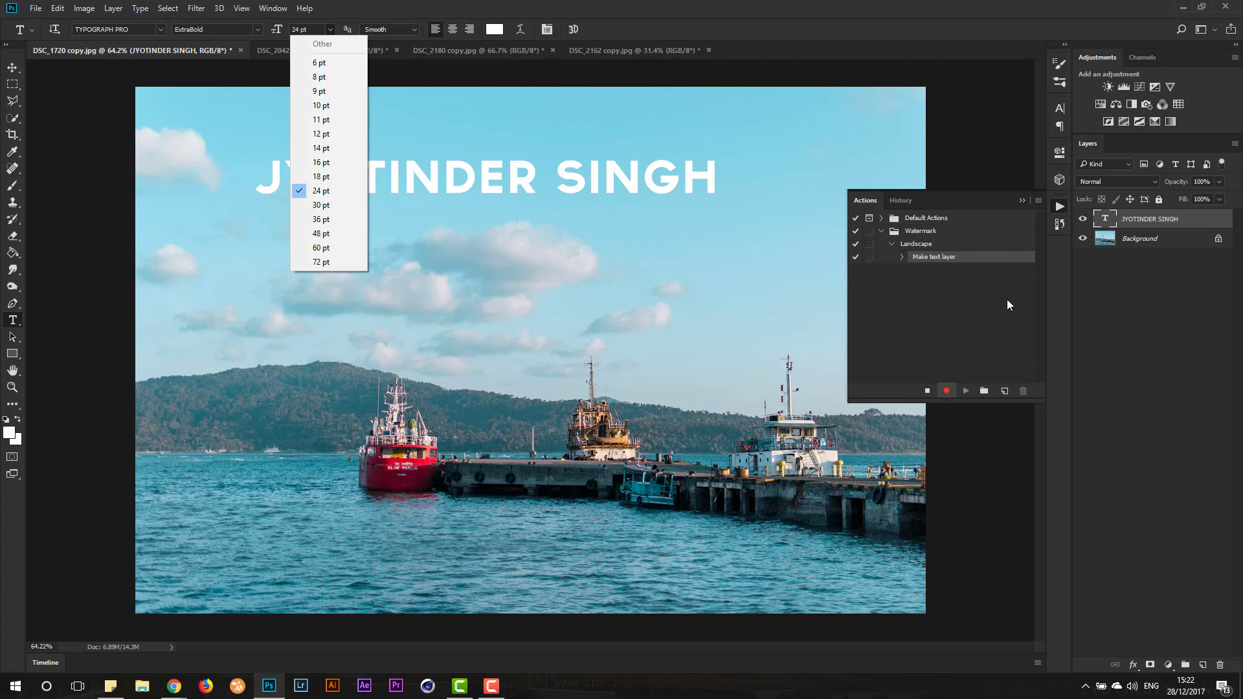
left_click(321, 176)
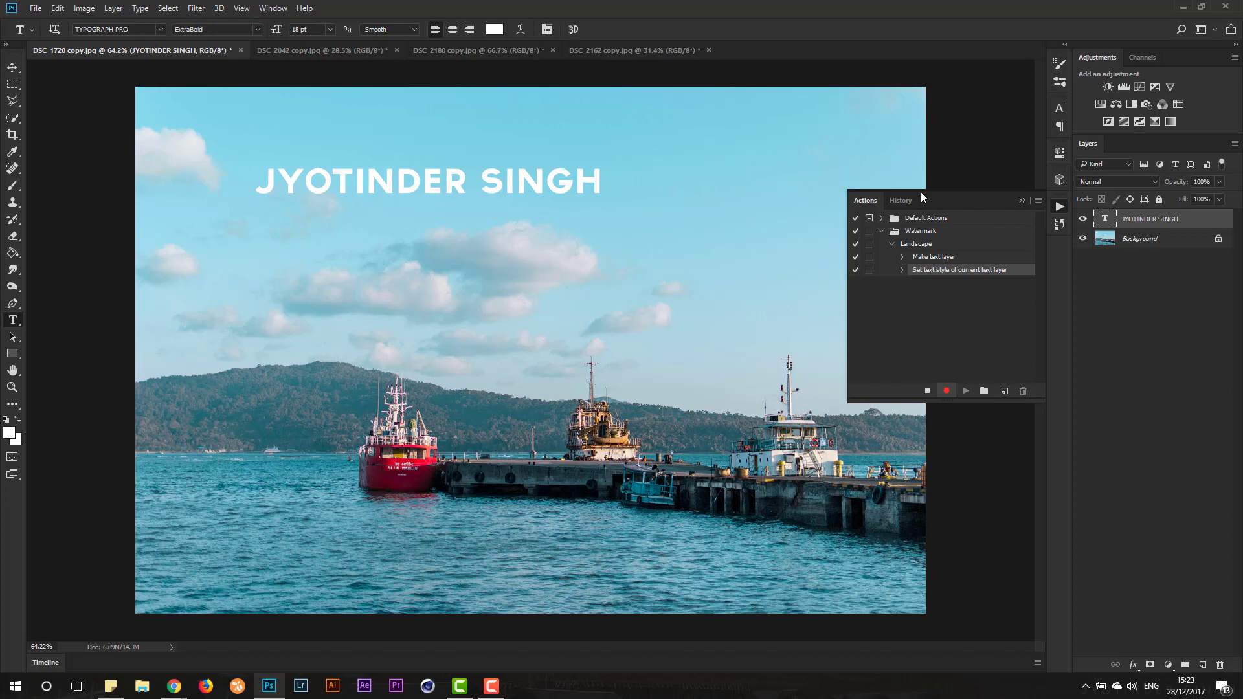
- Select the Background together with the name text layer and align their top and left edges
key("alt+bracketleft")
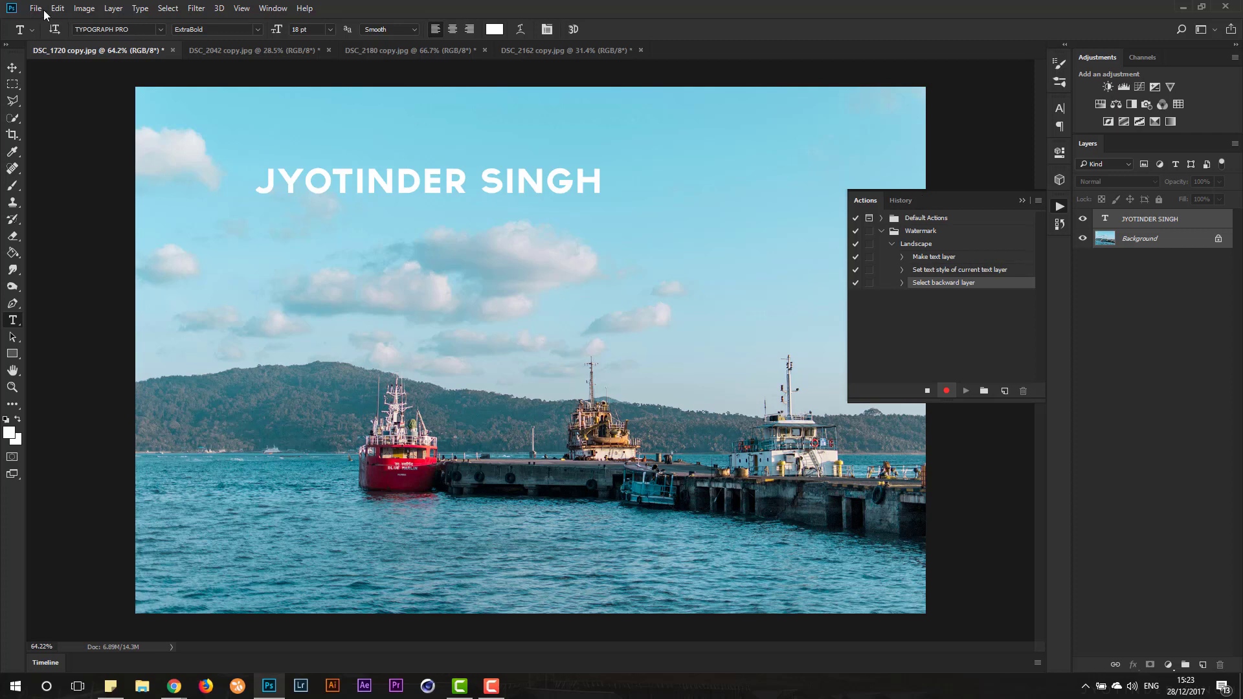
left_click(11, 68)
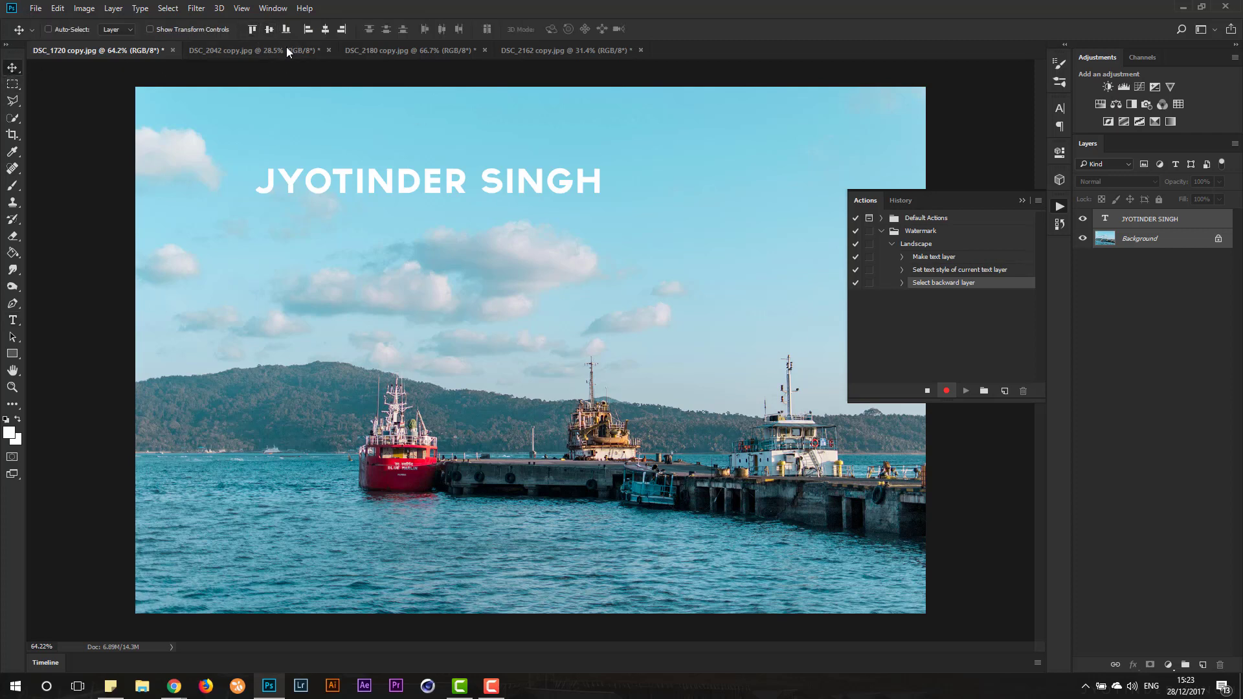
left_click(252, 30)
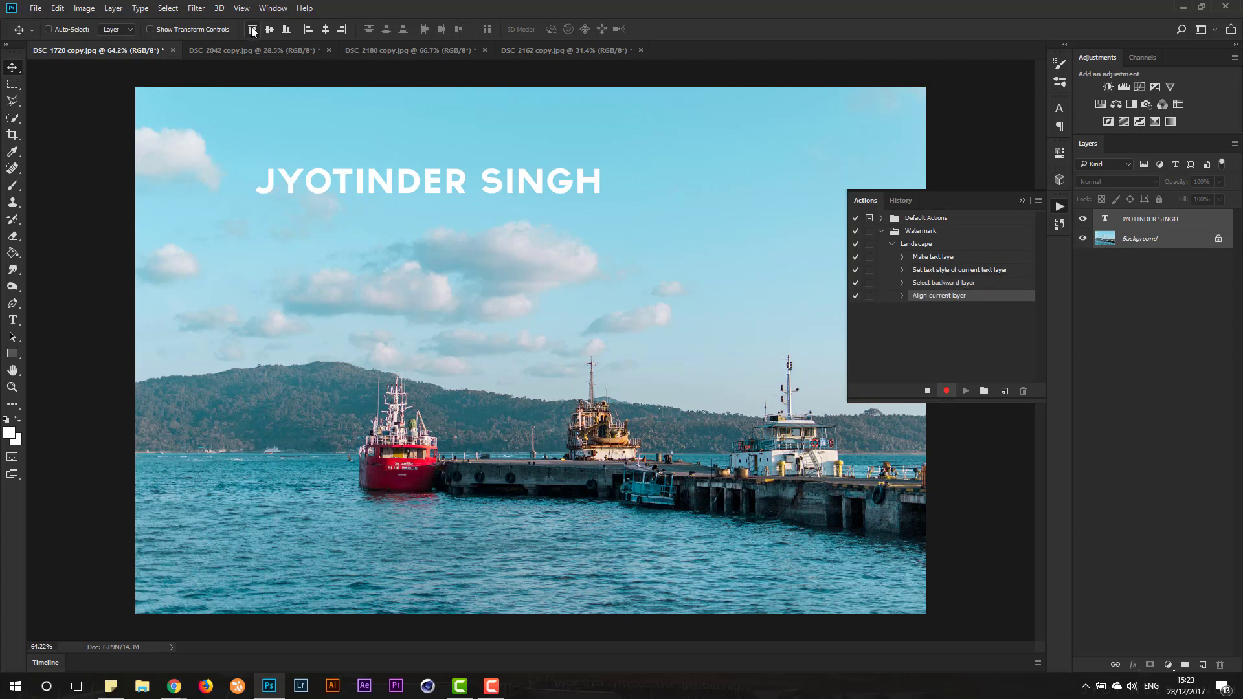
left_click(308, 29)
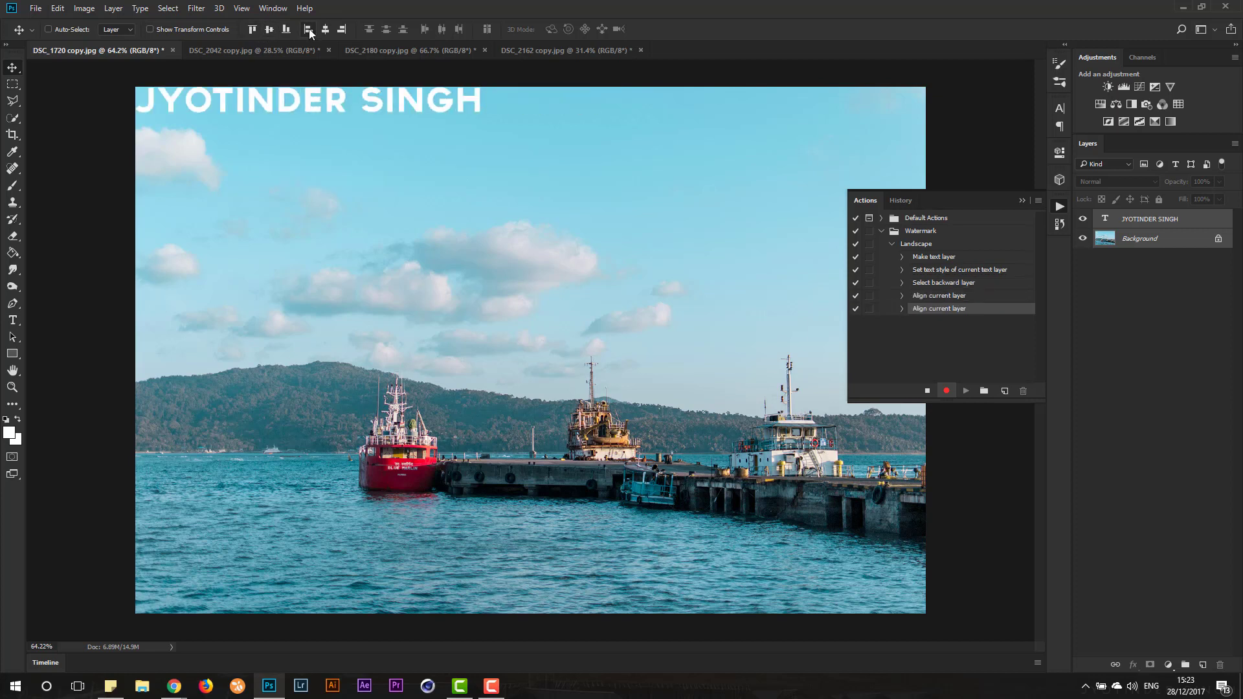
- Select only the name text layer and nudge it slightly down and right, away from the image corner
left_click(1198, 221)
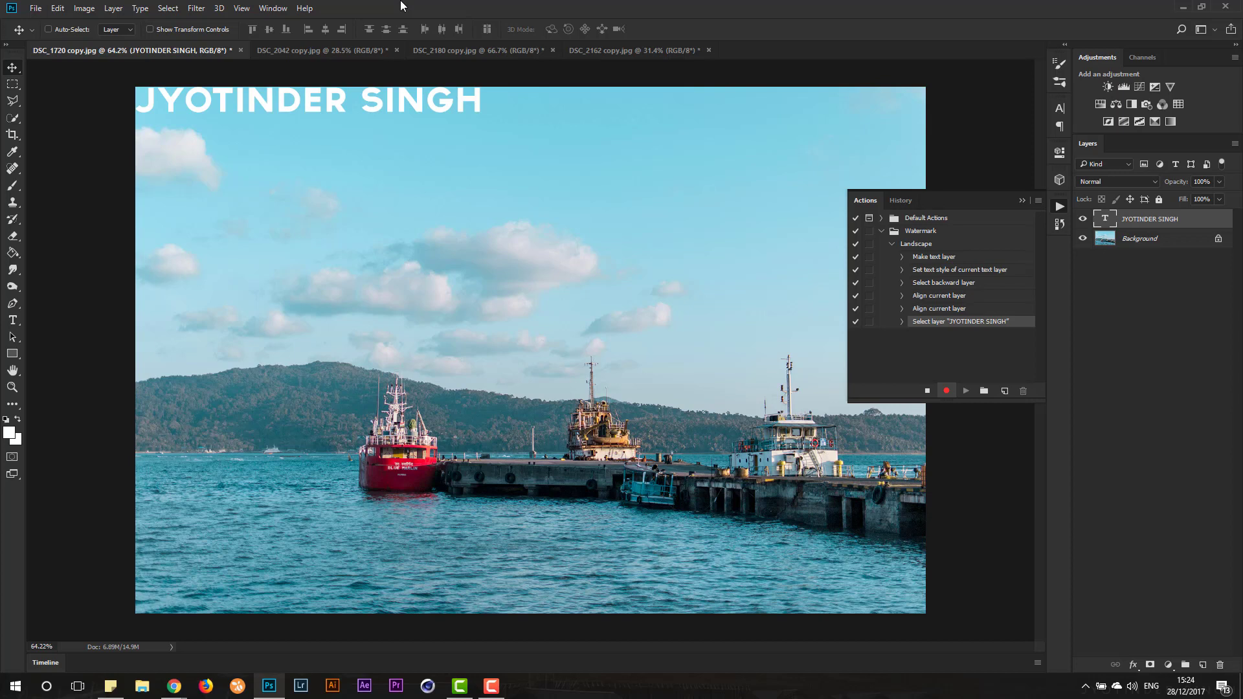
key("shift+Down")
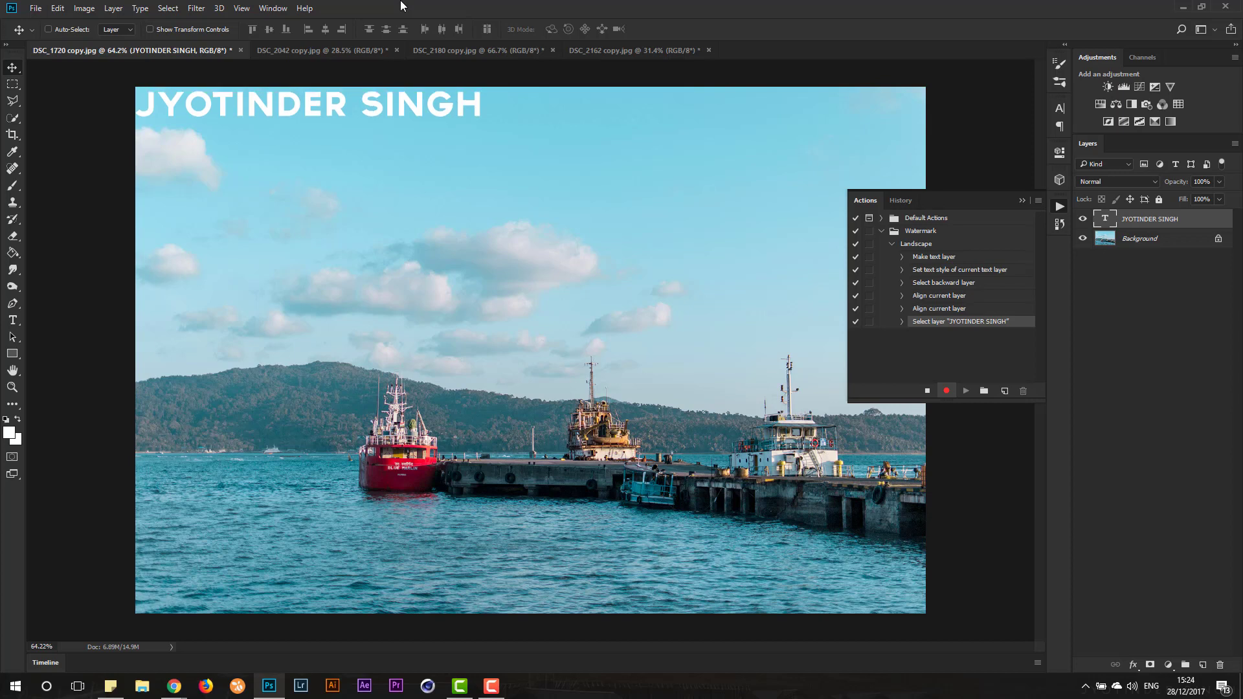
key("shift+Right")
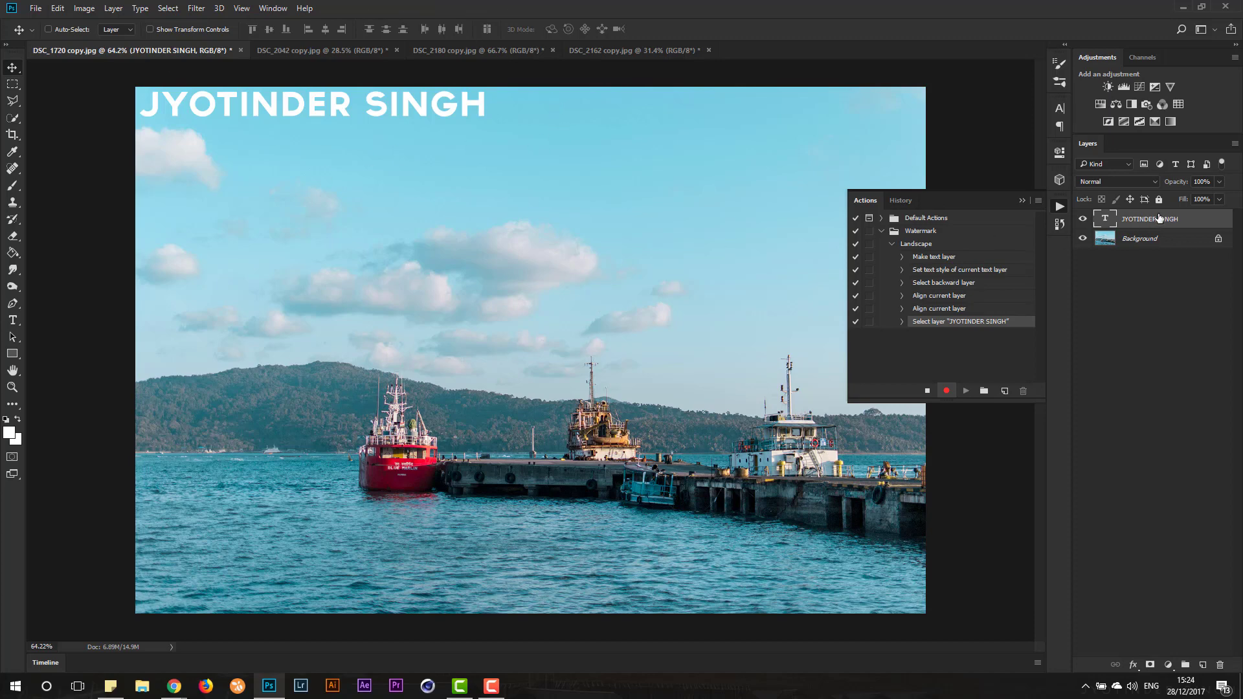
- Set the name text layer's blend mode to Soft Light and its opacity to 50%
left_click(1133, 180)
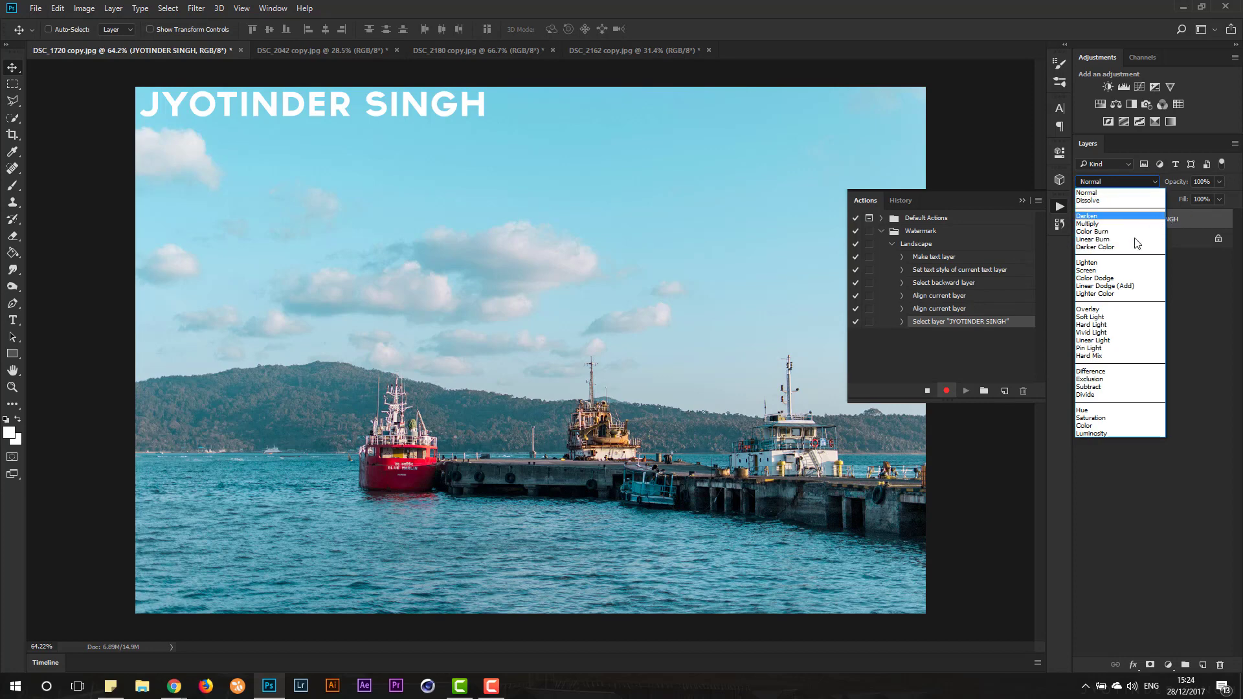
left_click(1126, 317)
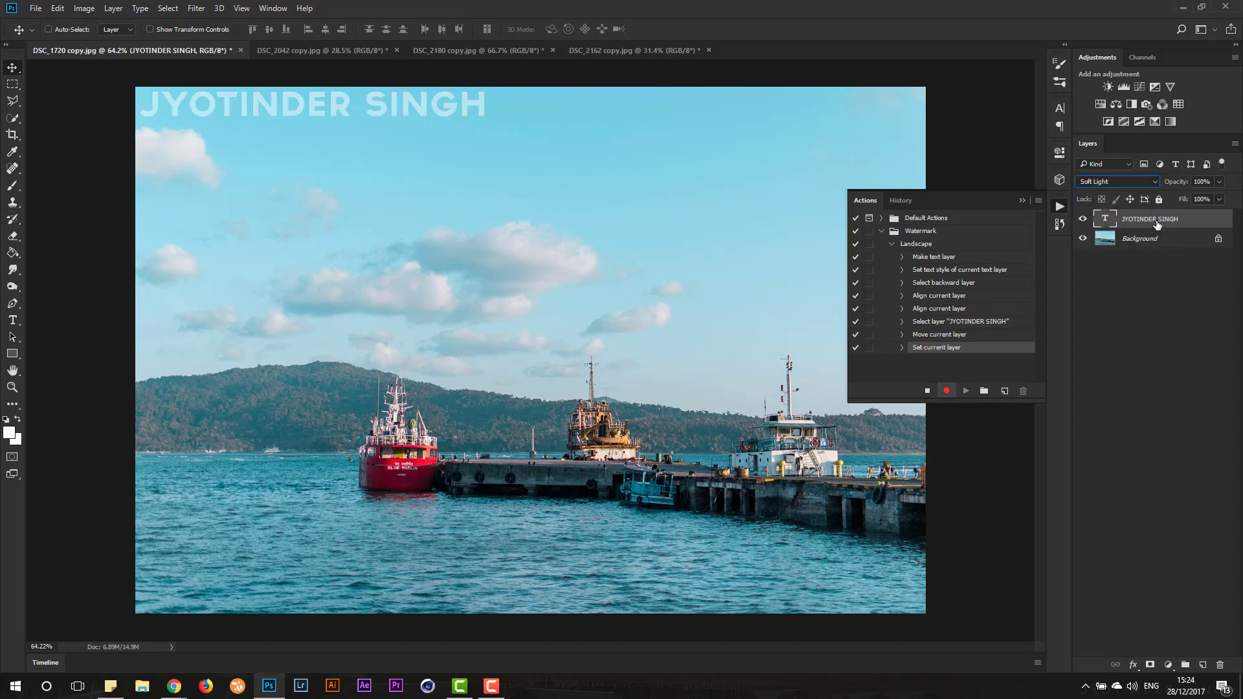
left_click(1220, 183)
left_click_drag(1189, 196, 1186, 196)
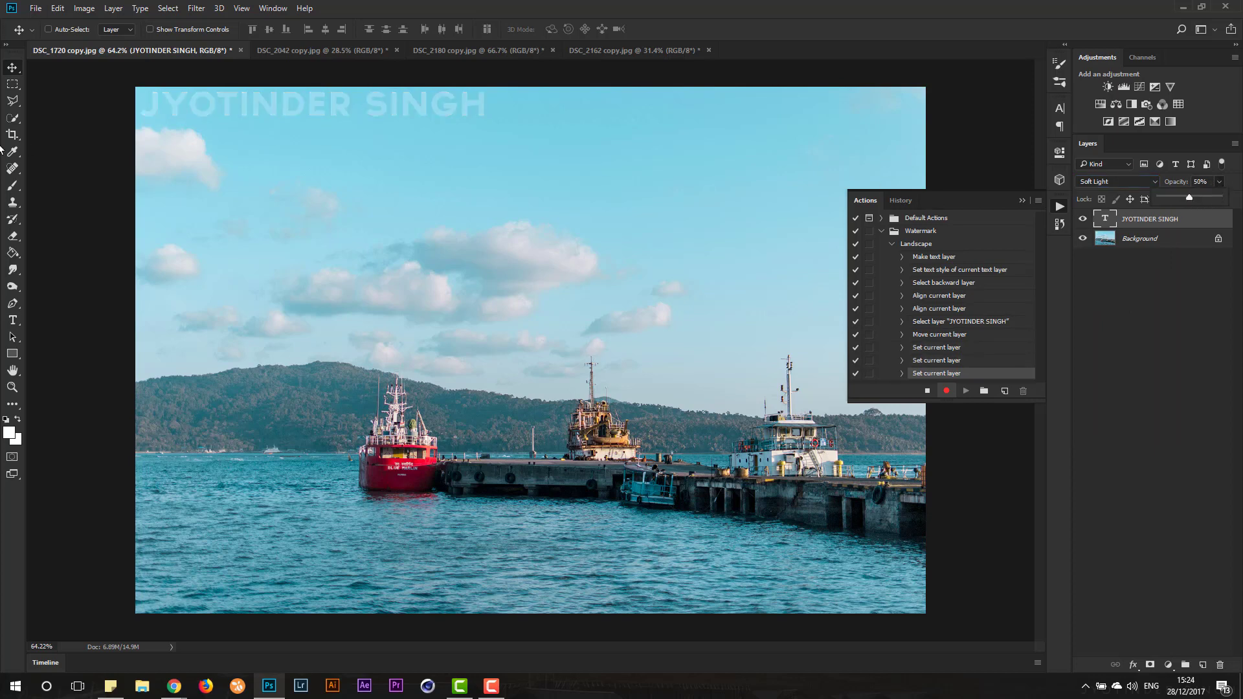
left_click(850, 164)
- Stop recording the Landscape action and collapse its list of recorded commands
left_click(927, 391)
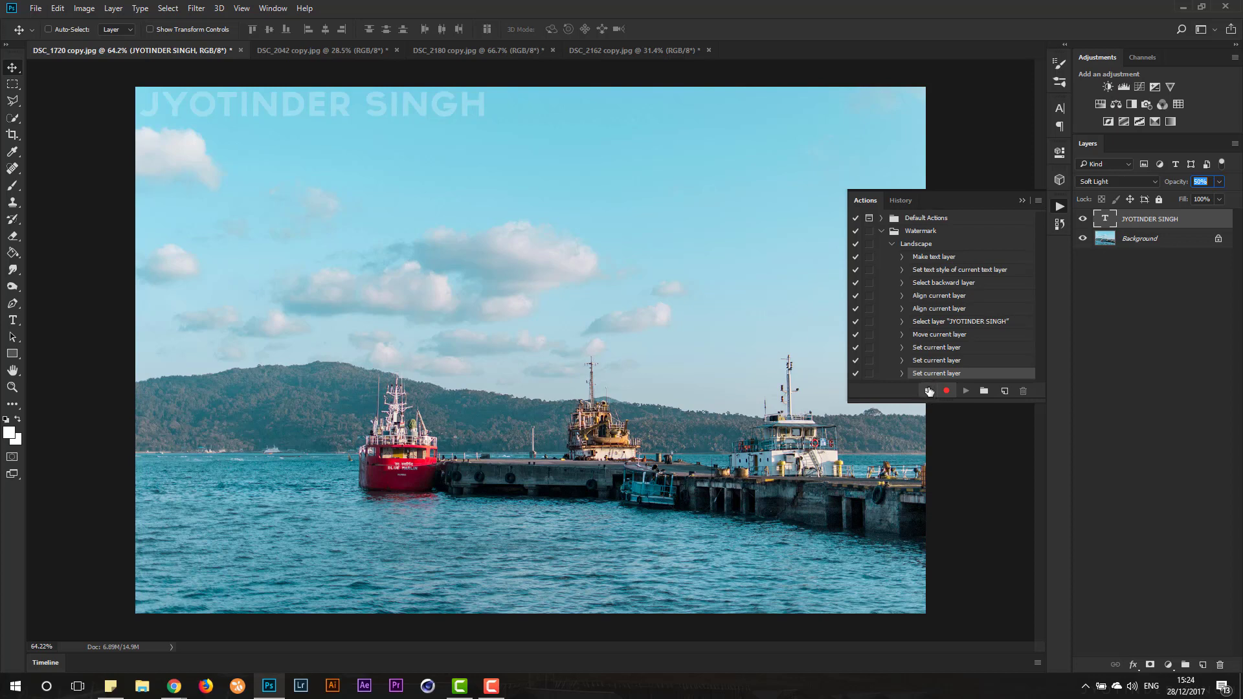
left_click(893, 244)
left_click(917, 245)
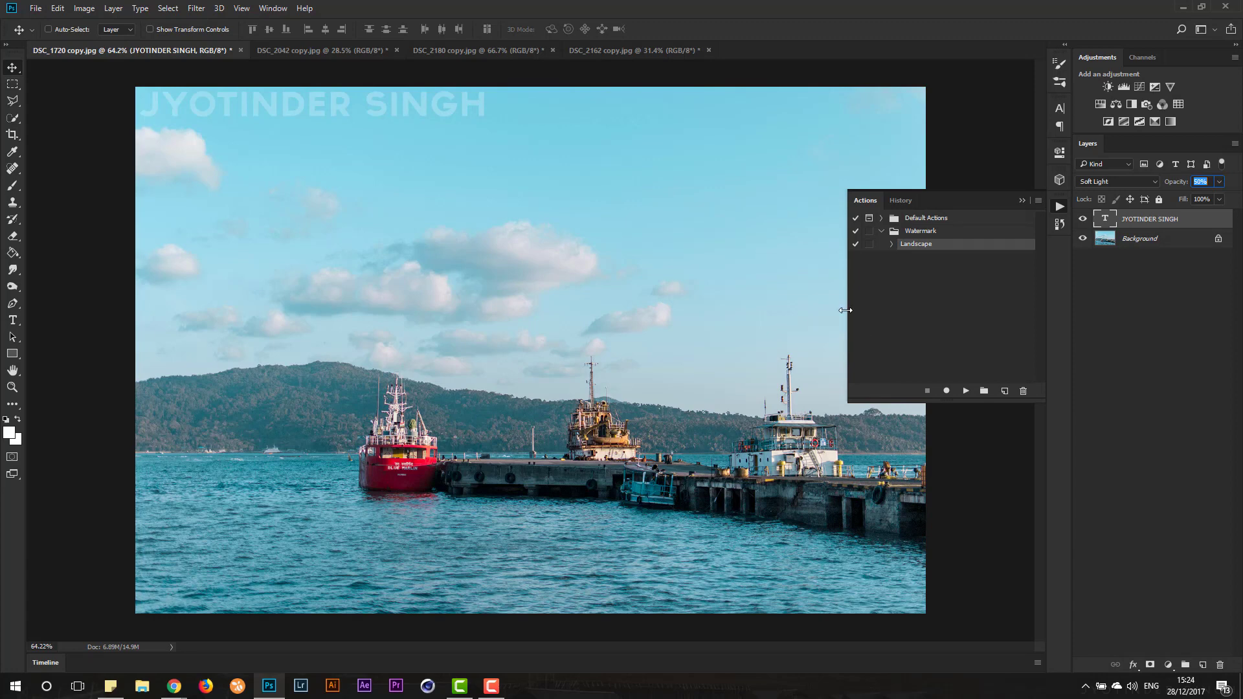
- Switch to the DSC_2042 copy.jpg image and start recording a new action named Portrait in the Watermark set
left_click(323, 50)
scroll(573, 197, "down", 2)
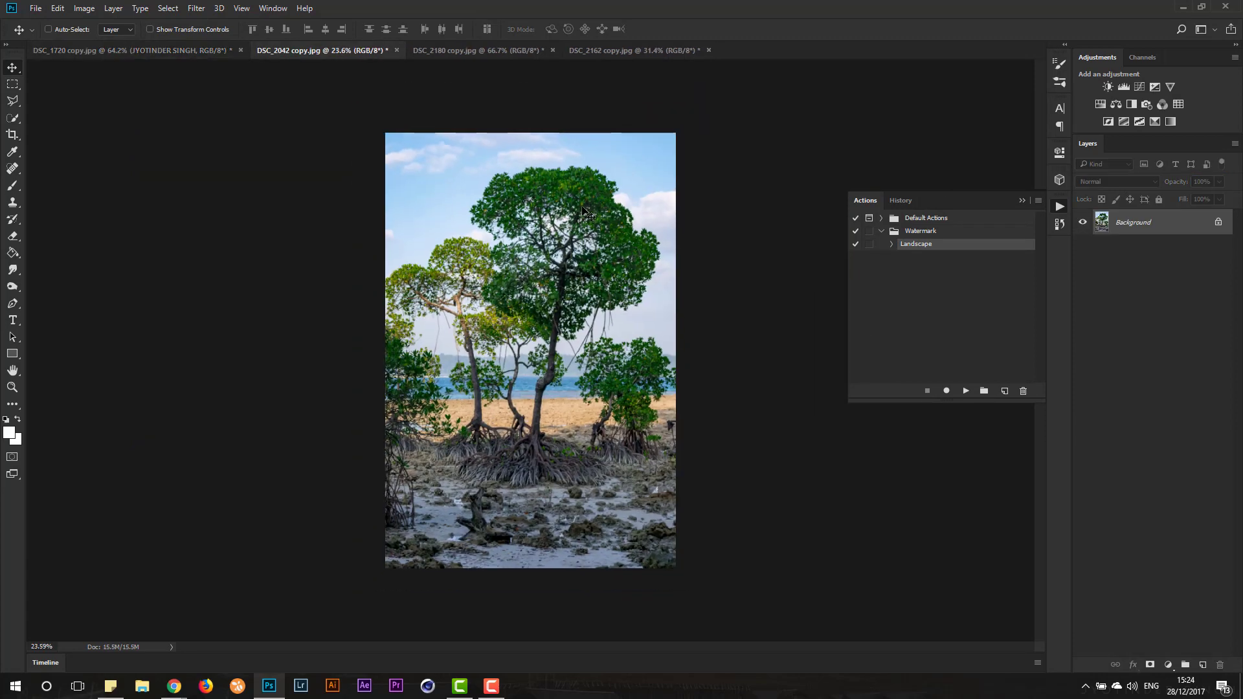
scroll(586, 206, "up", 1)
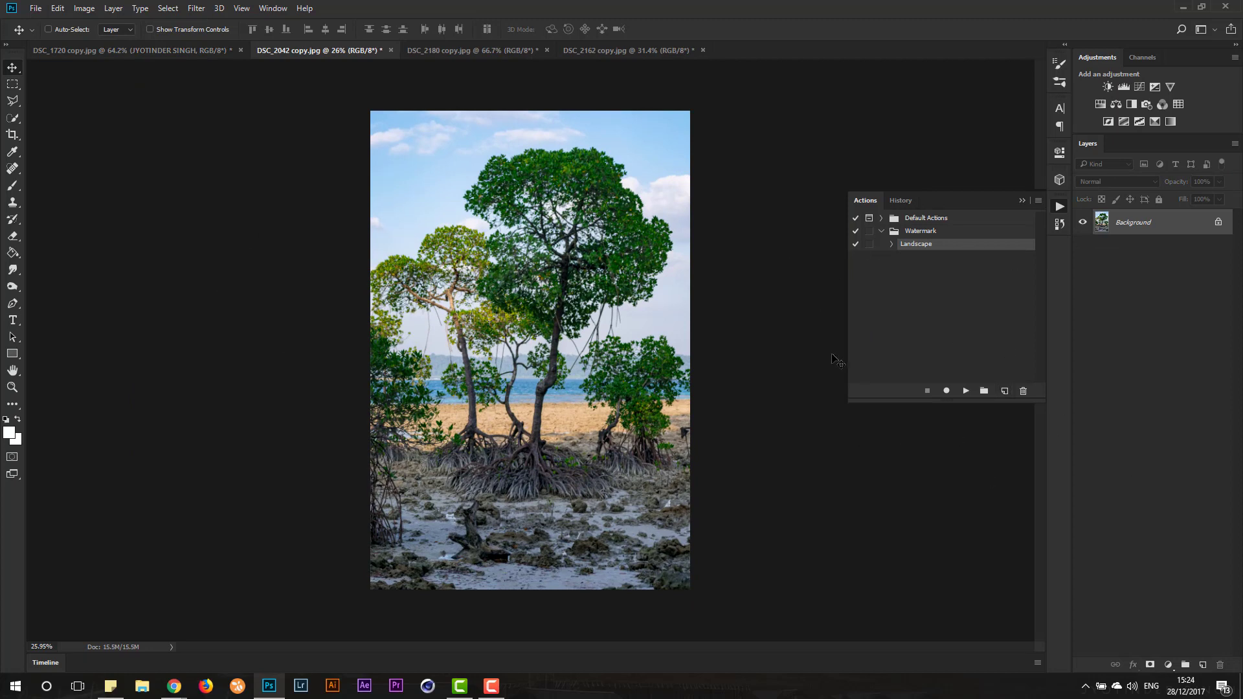
left_click(1005, 392)
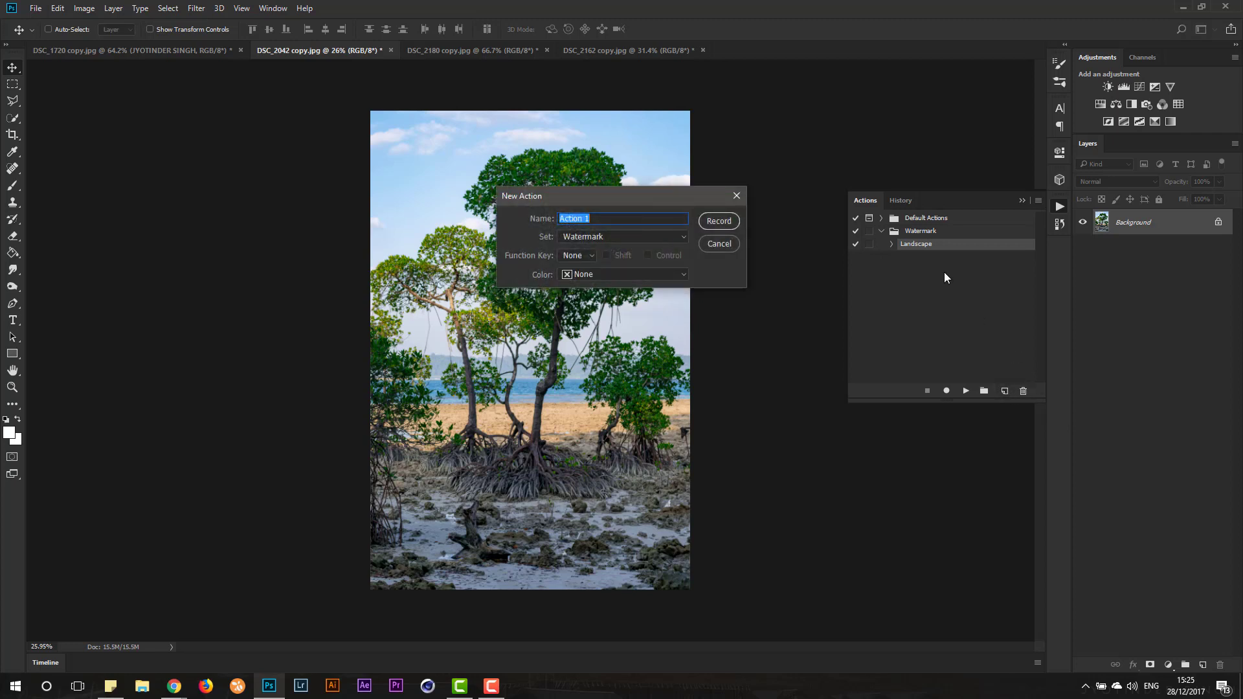
type("Poe")
type("rtrait")
left_click(727, 221)
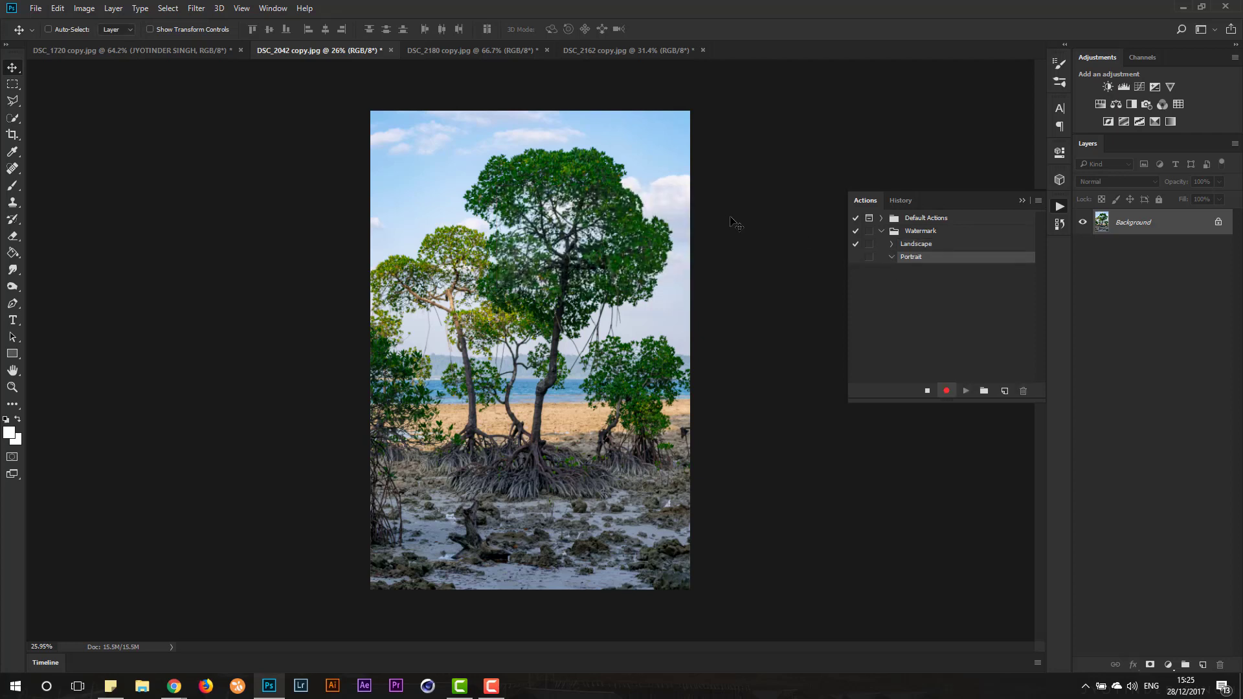
- Add a text layer reading "JS" over the trees and set its font size to 36 pt
left_click(13, 320)
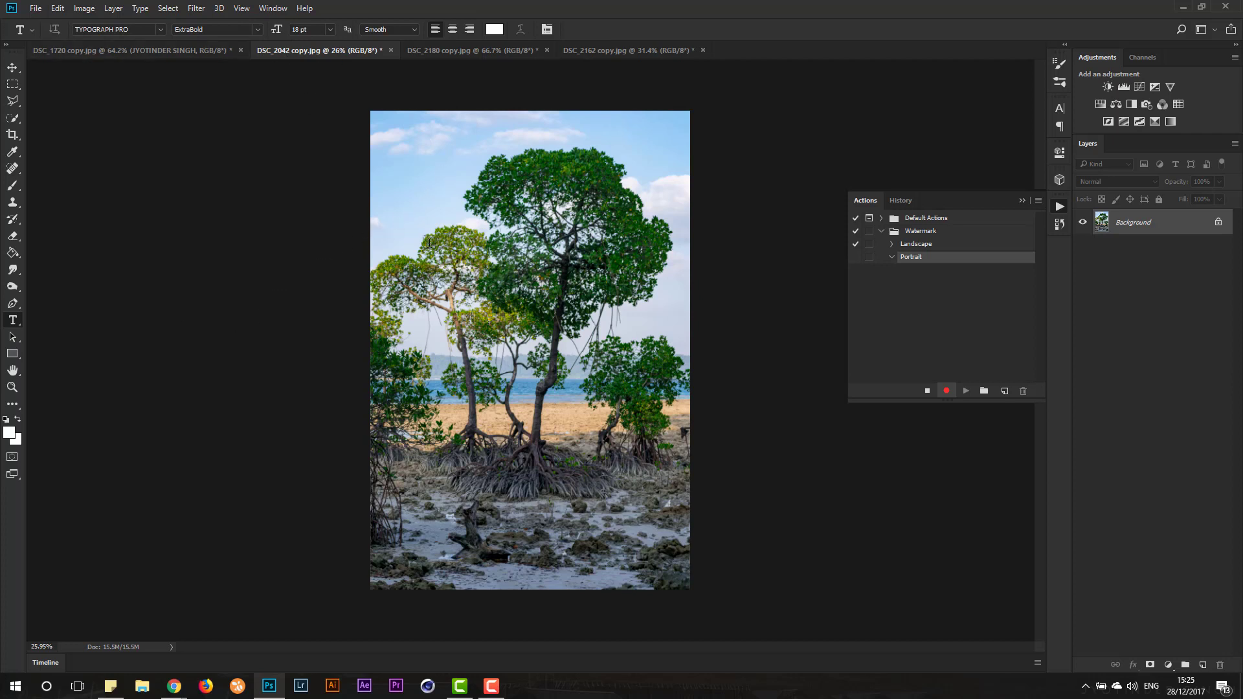
left_click(444, 347)
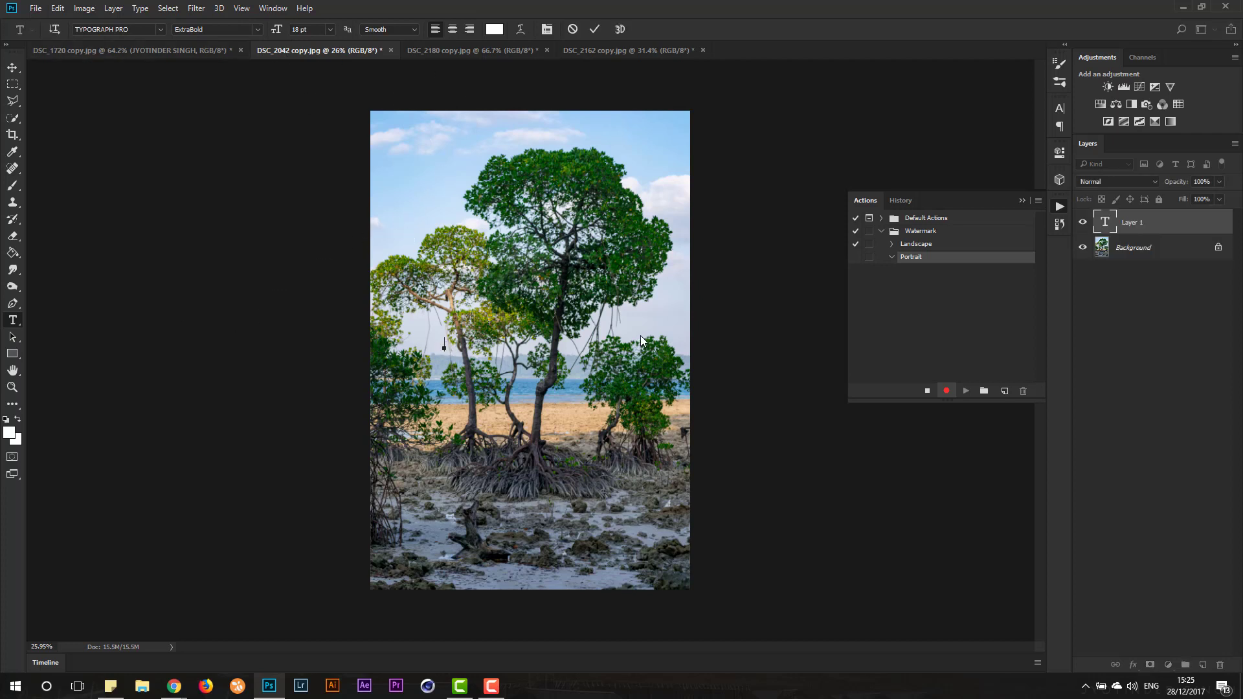
type("JS")
double_click(448, 343)
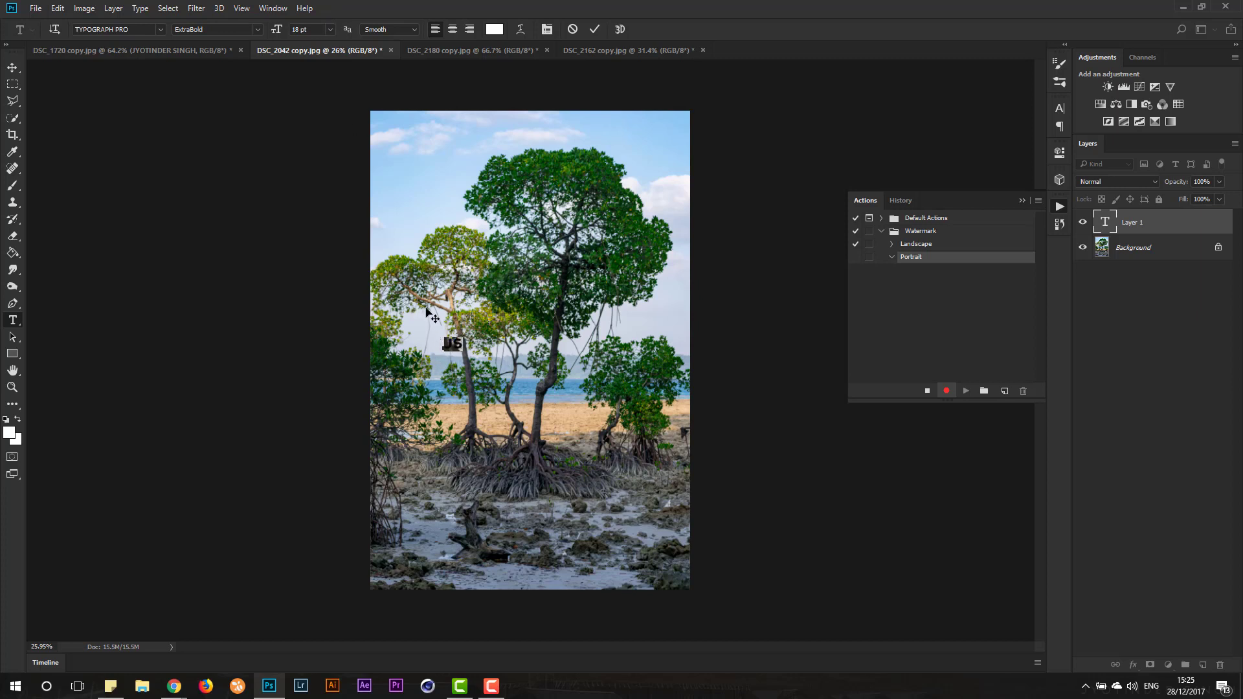
left_click(330, 29)
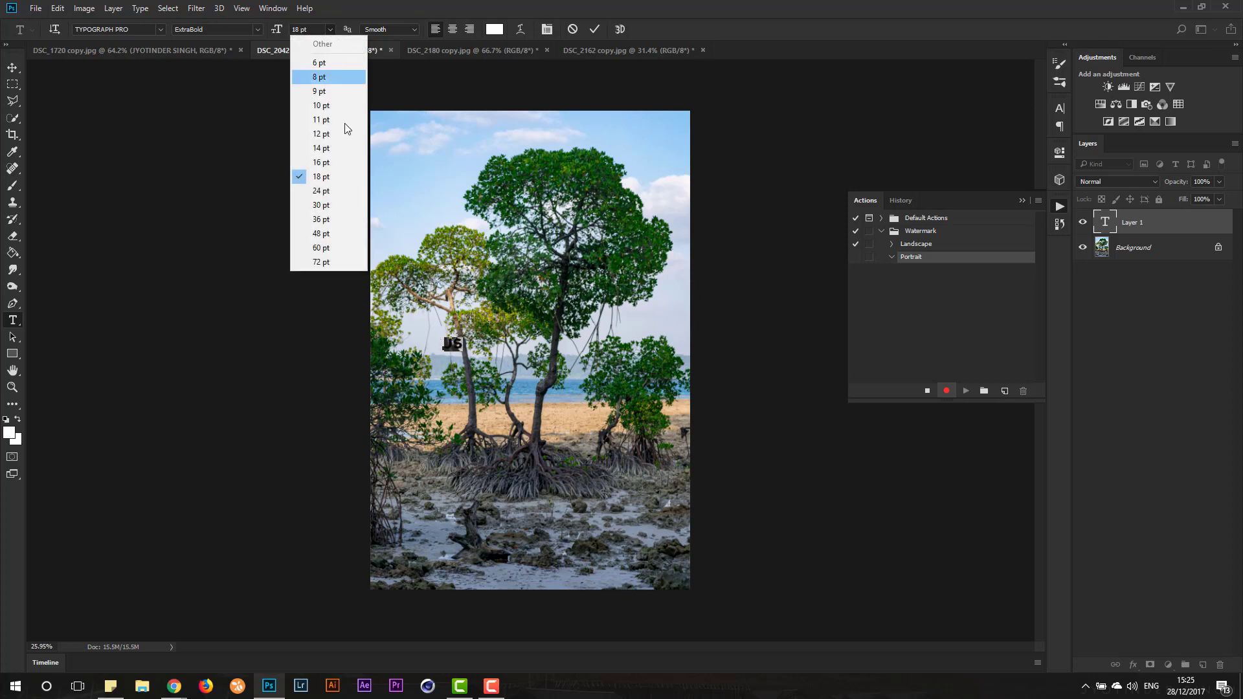
left_click(349, 220)
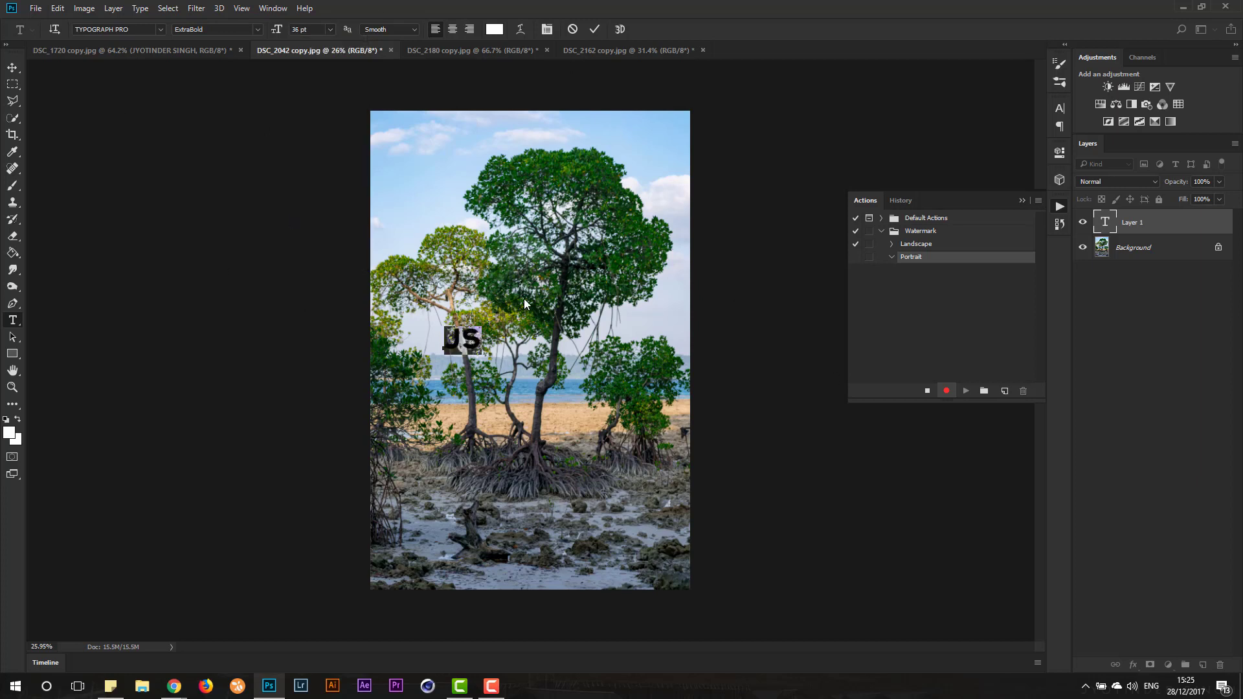
left_click(12, 67)
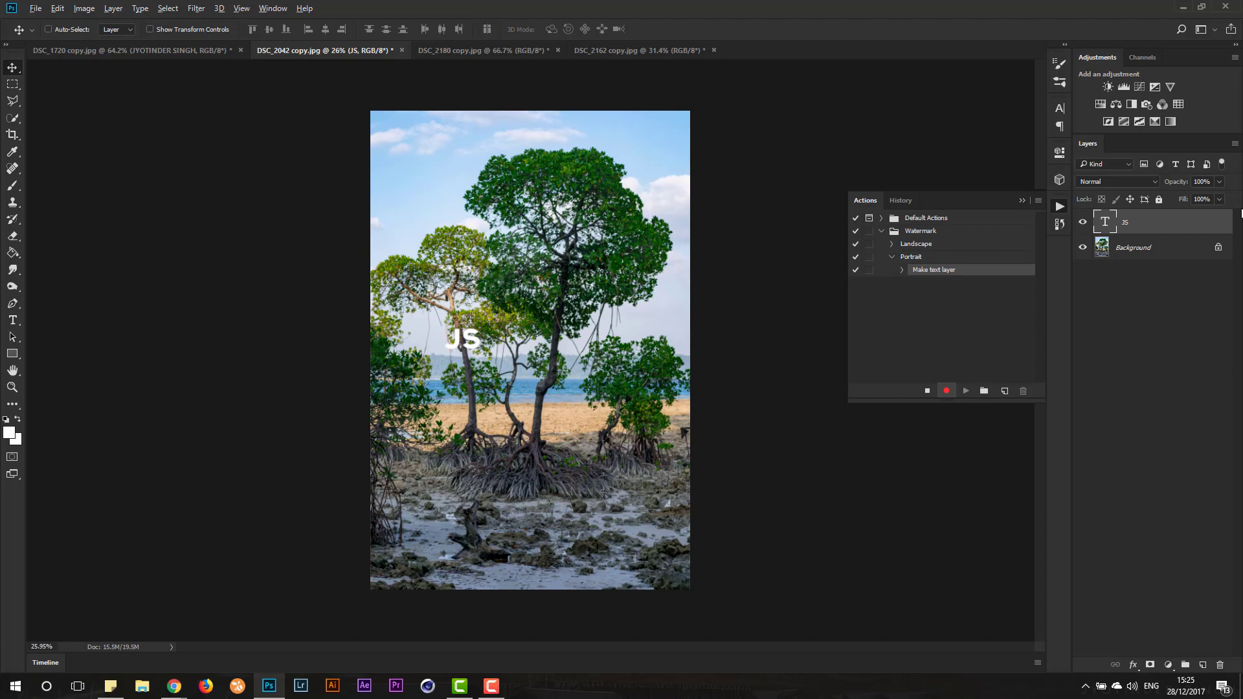
- Align the JS text to the background's bottom and right edges, and nudge it slightly up and left from the corner
key("alt+bracketleft")
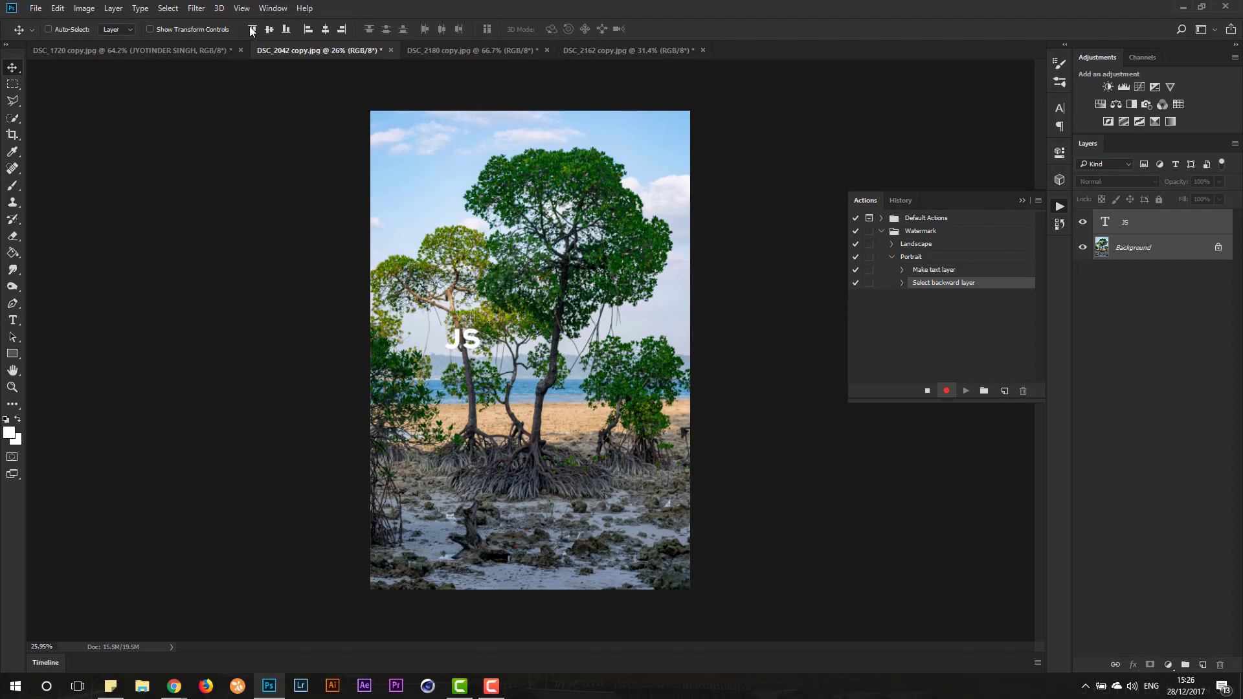
left_click(286, 29)
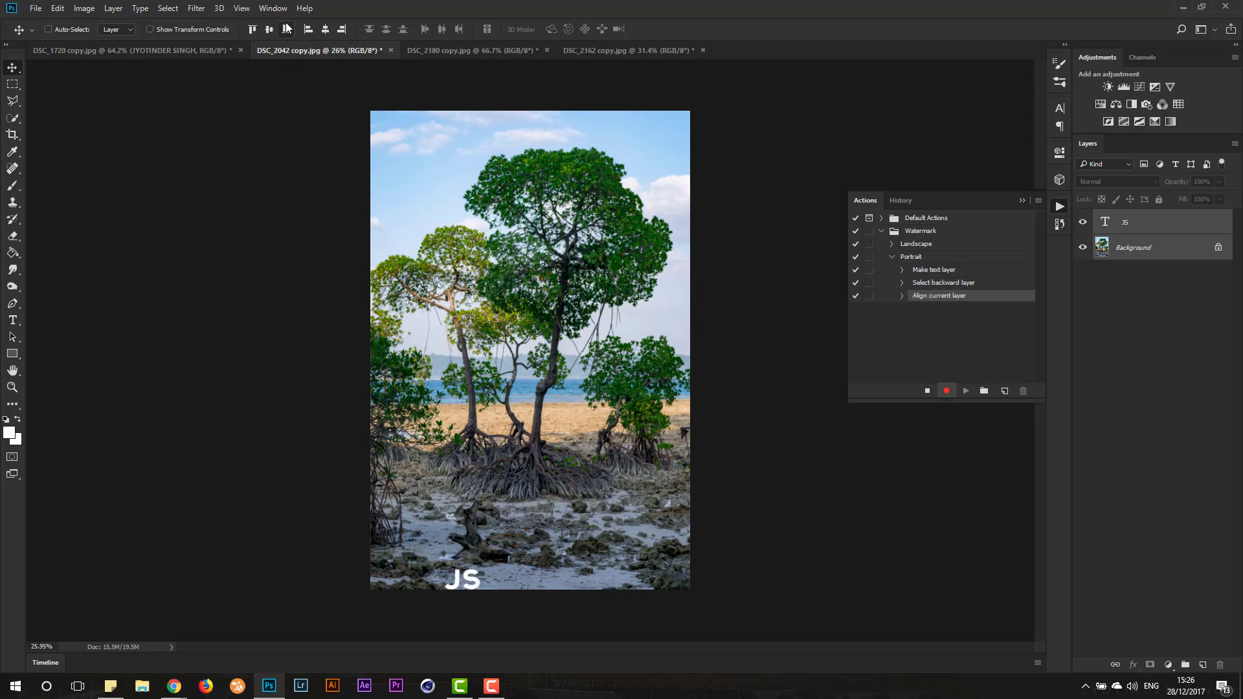
left_click(342, 28)
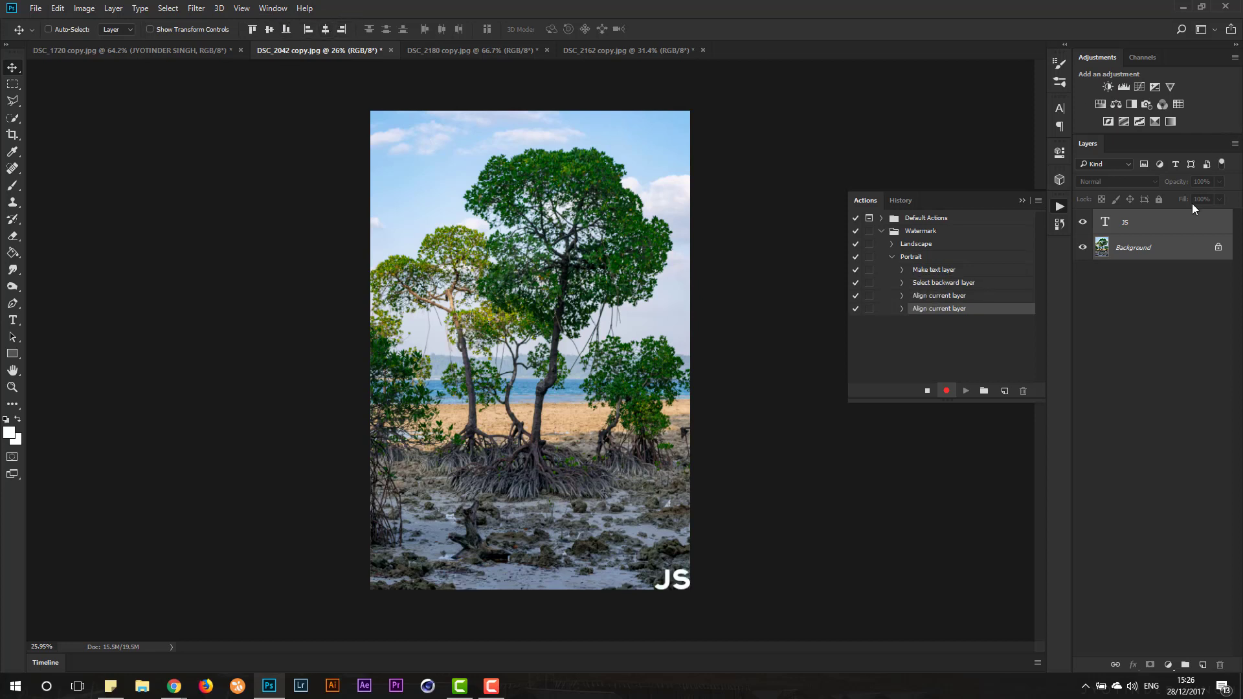
left_click(1176, 217)
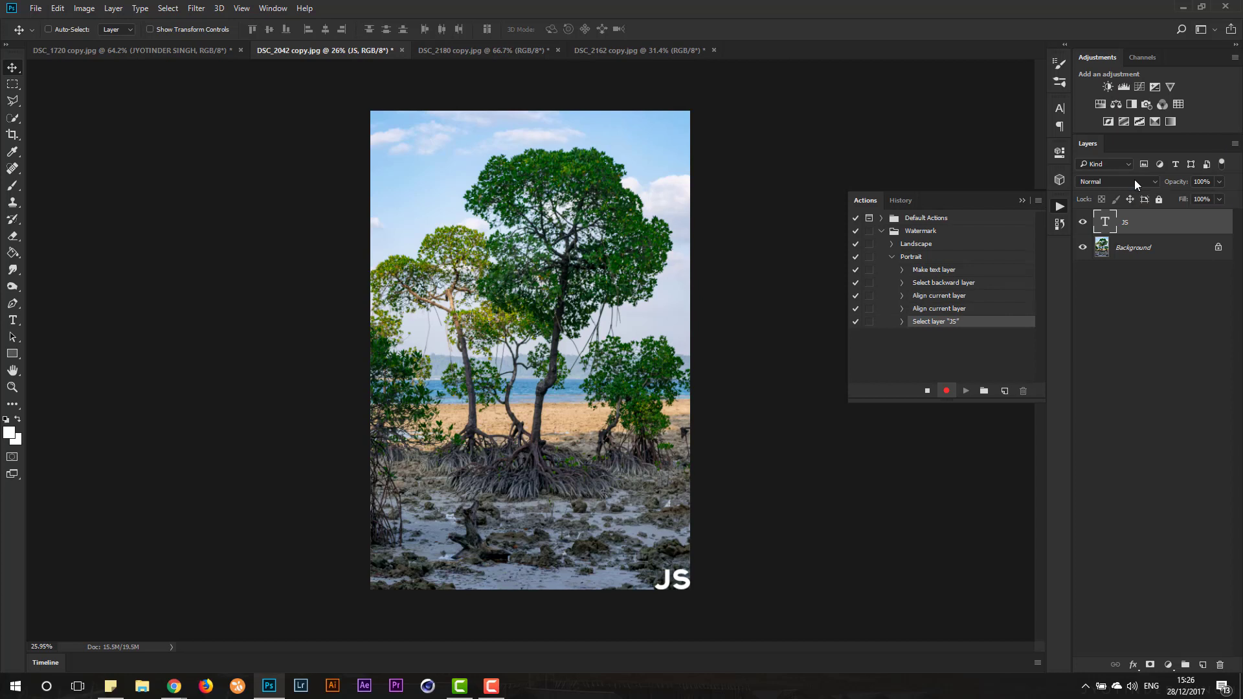
key("shift+Up")
key("shift+Left")
key("shift+Up")
key("shift+Left")
- Set the JS layer's blend mode to Soft Light and opacity to 50%, and finish recording the Portrait action
left_click(1134, 180)
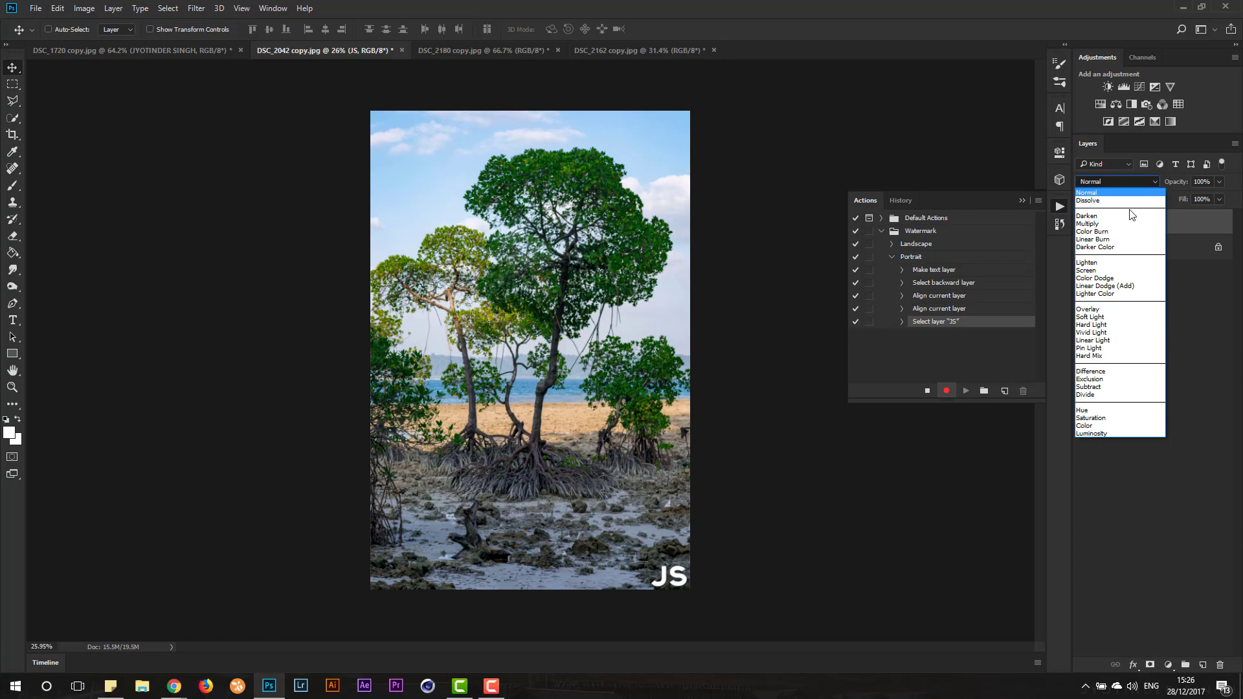
left_click(1148, 318)
left_click(1219, 182)
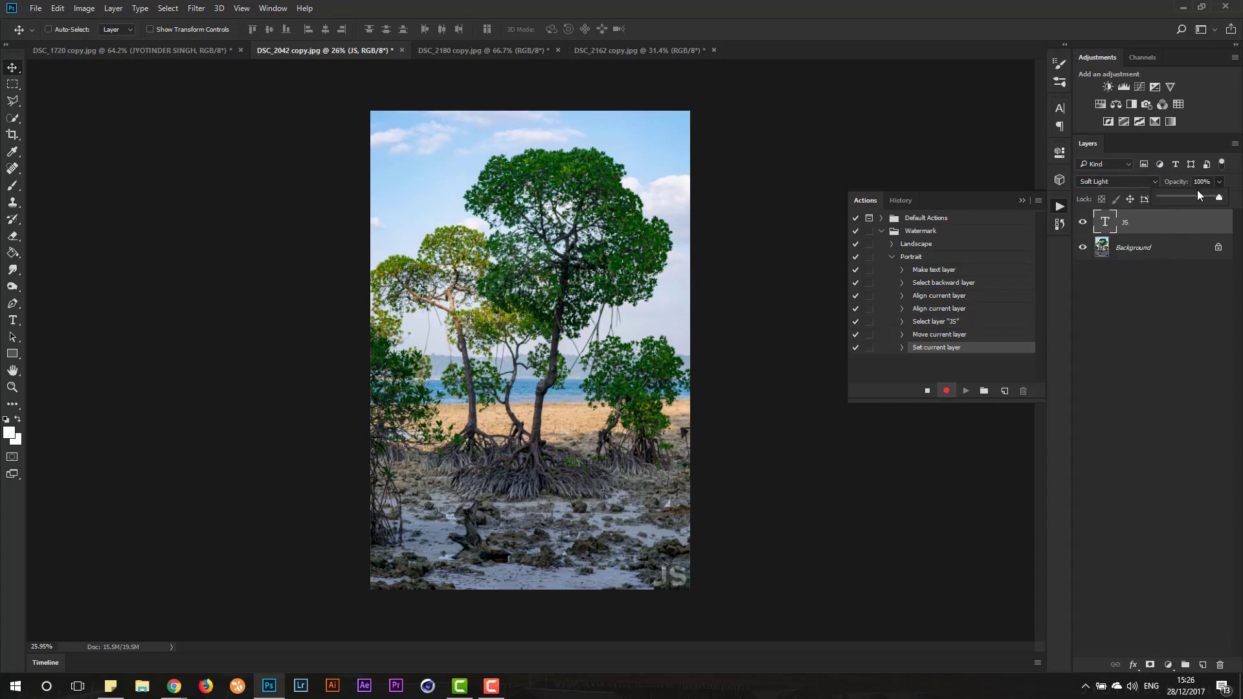
left_click_drag(1189, 196, 1191, 195)
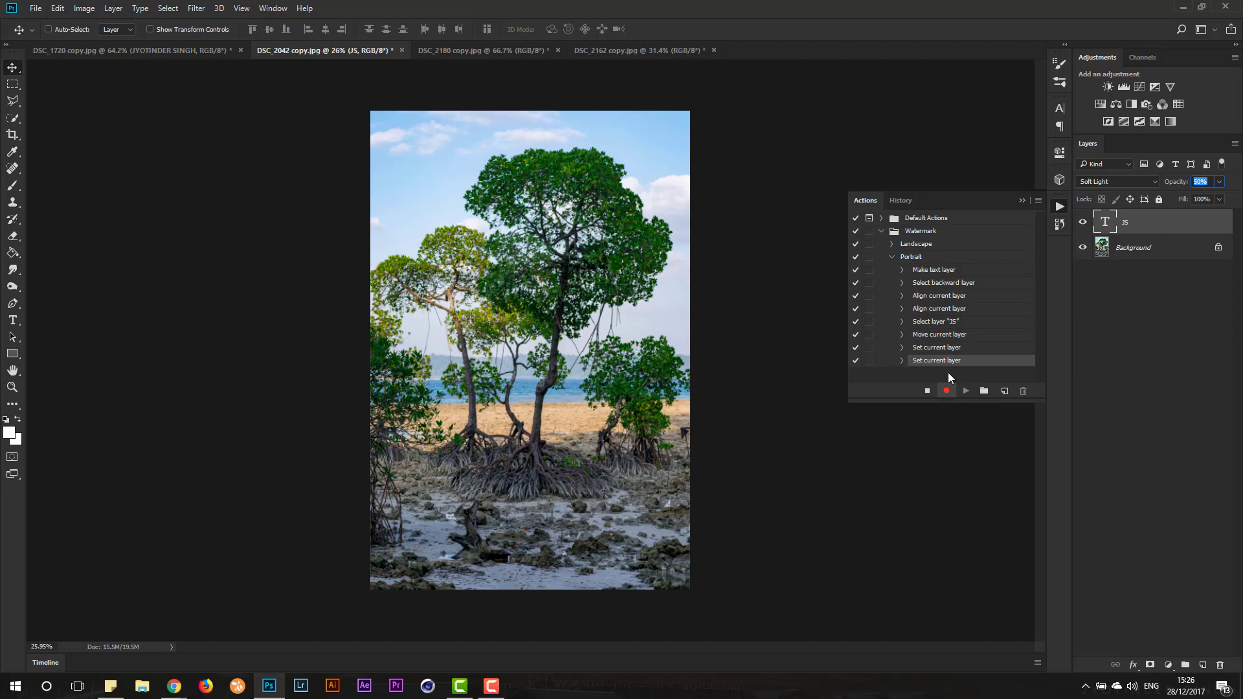
left_click(927, 390)
left_click(891, 257)
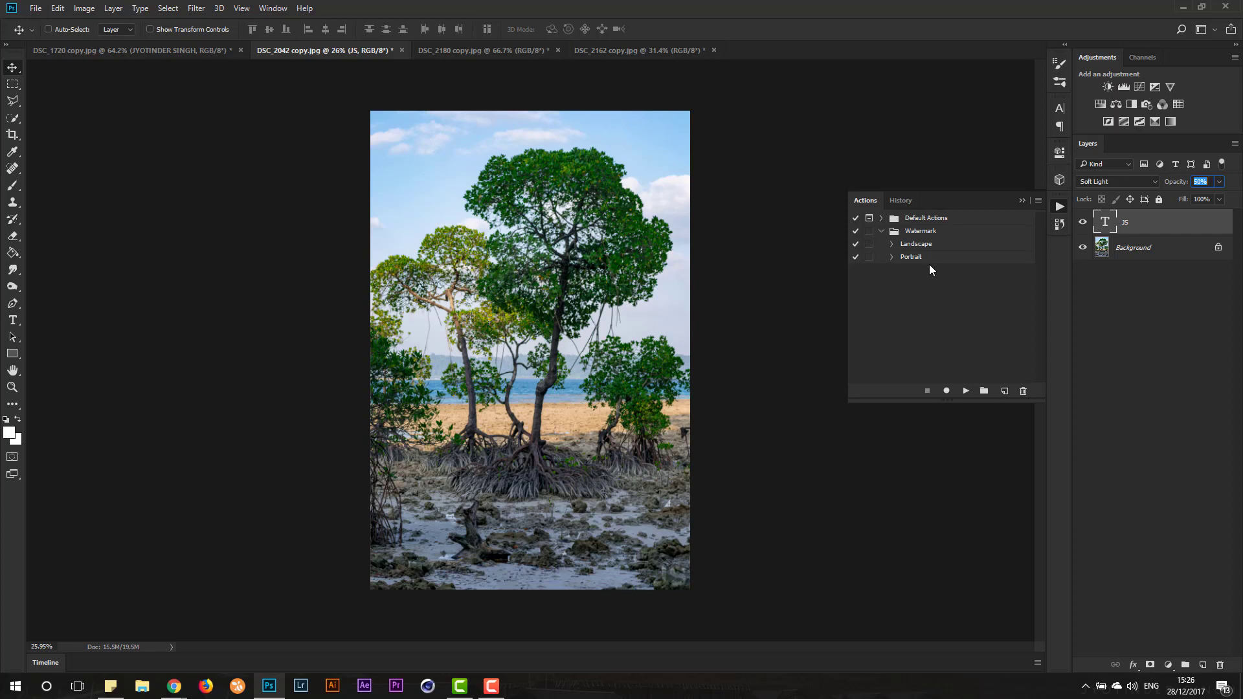
- Start recording a new action named Watermark in the Watermark set
left_click(1006, 392)
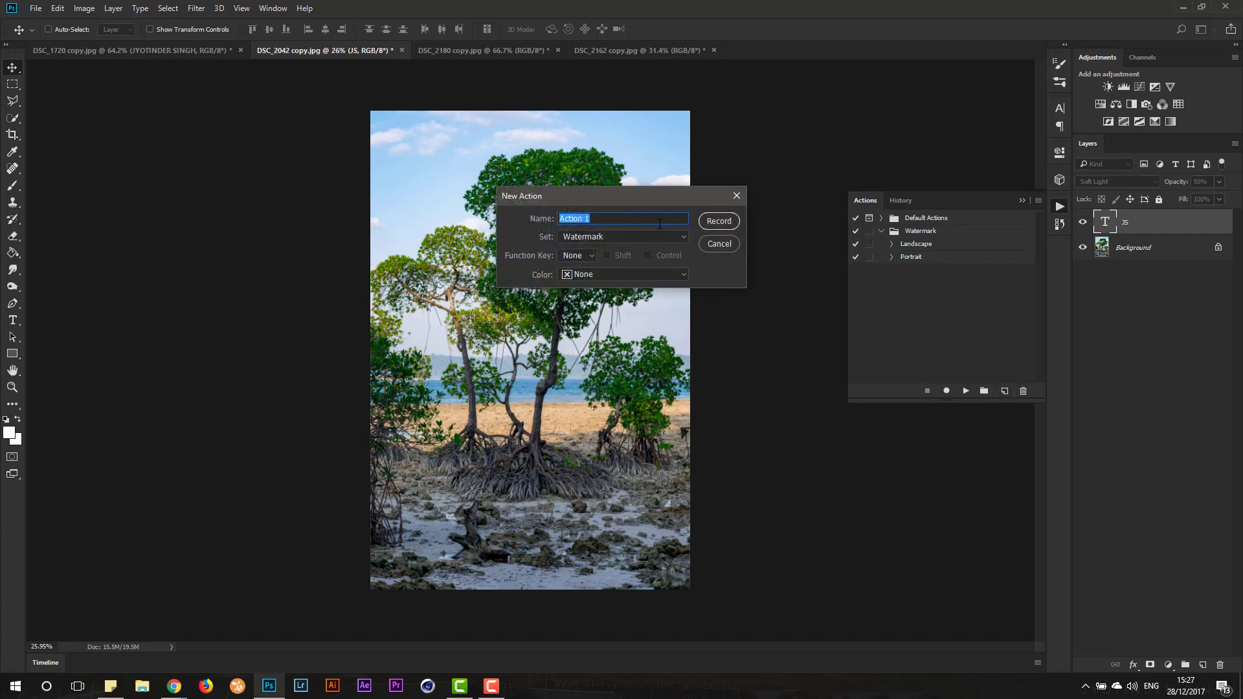
type("Watermark")
left_click(718, 221)
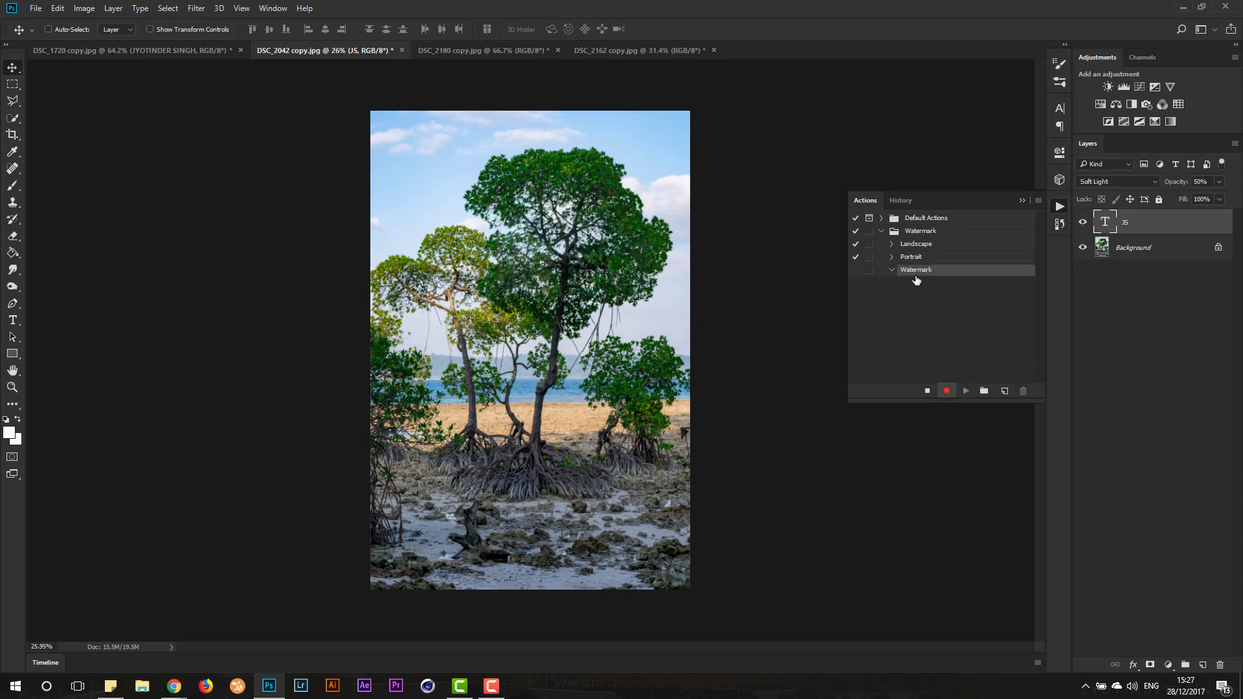
- Insert a conditional into the Watermark action with the condition Document Is Landscape
left_click(1038, 200)
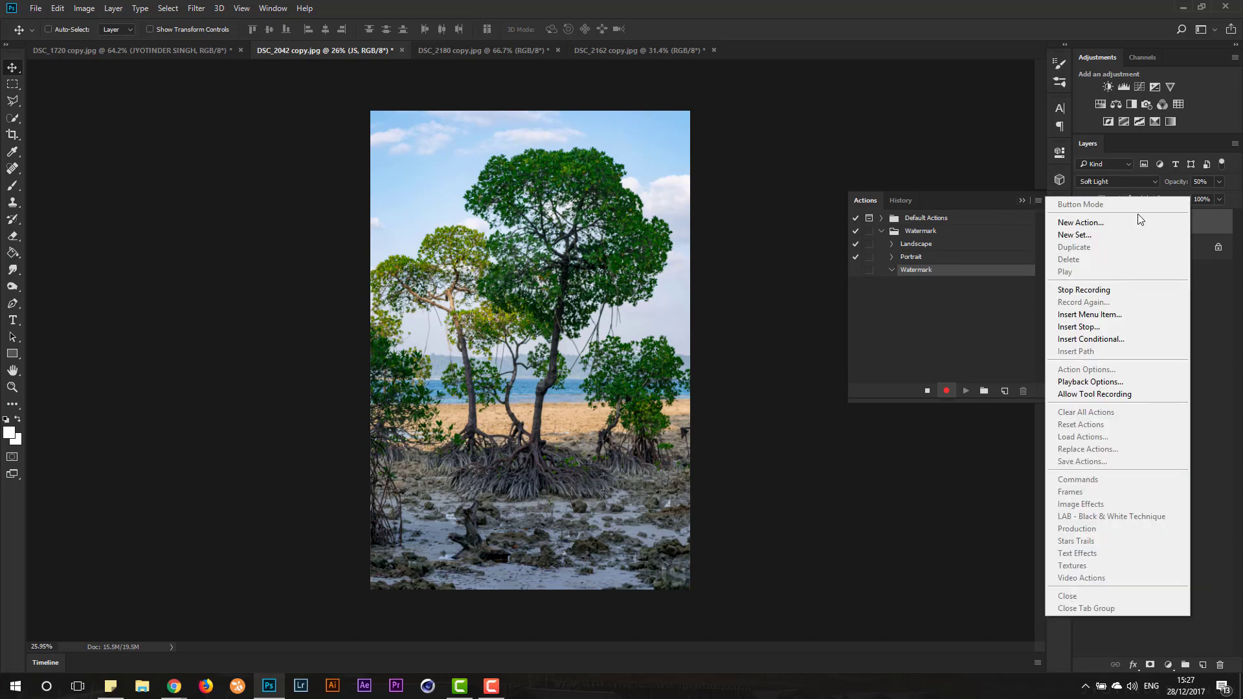
left_click(1113, 338)
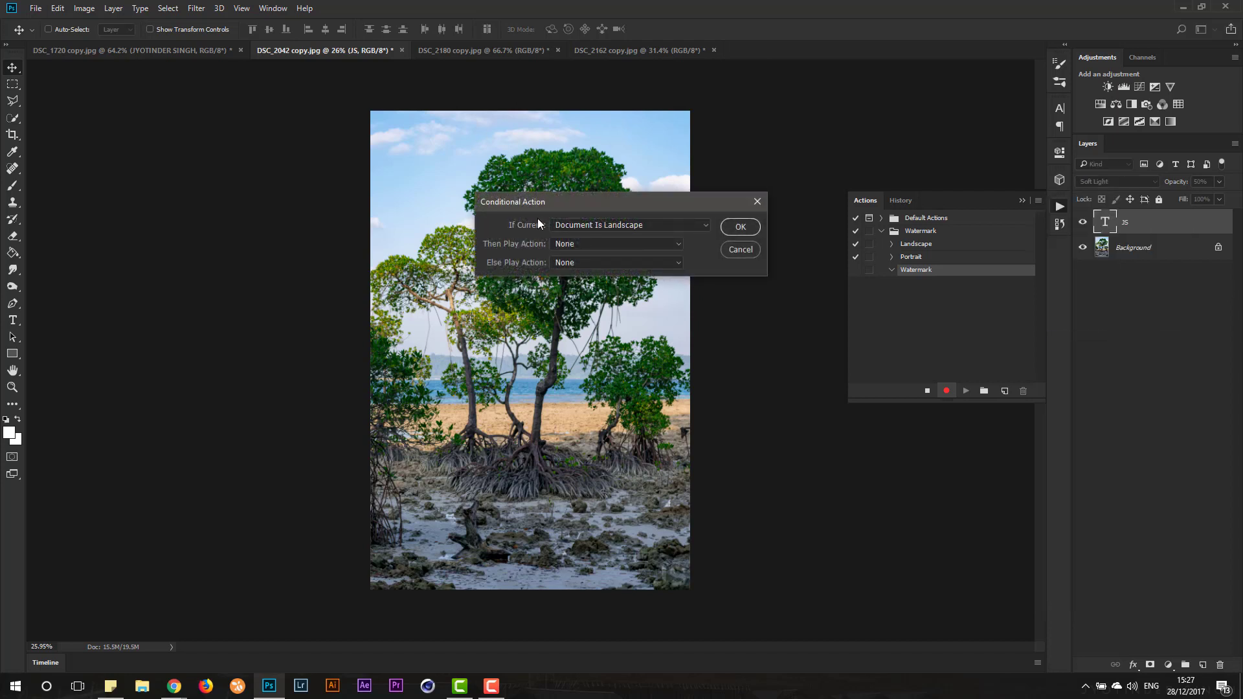
left_click_drag(561, 199, 512, 192)
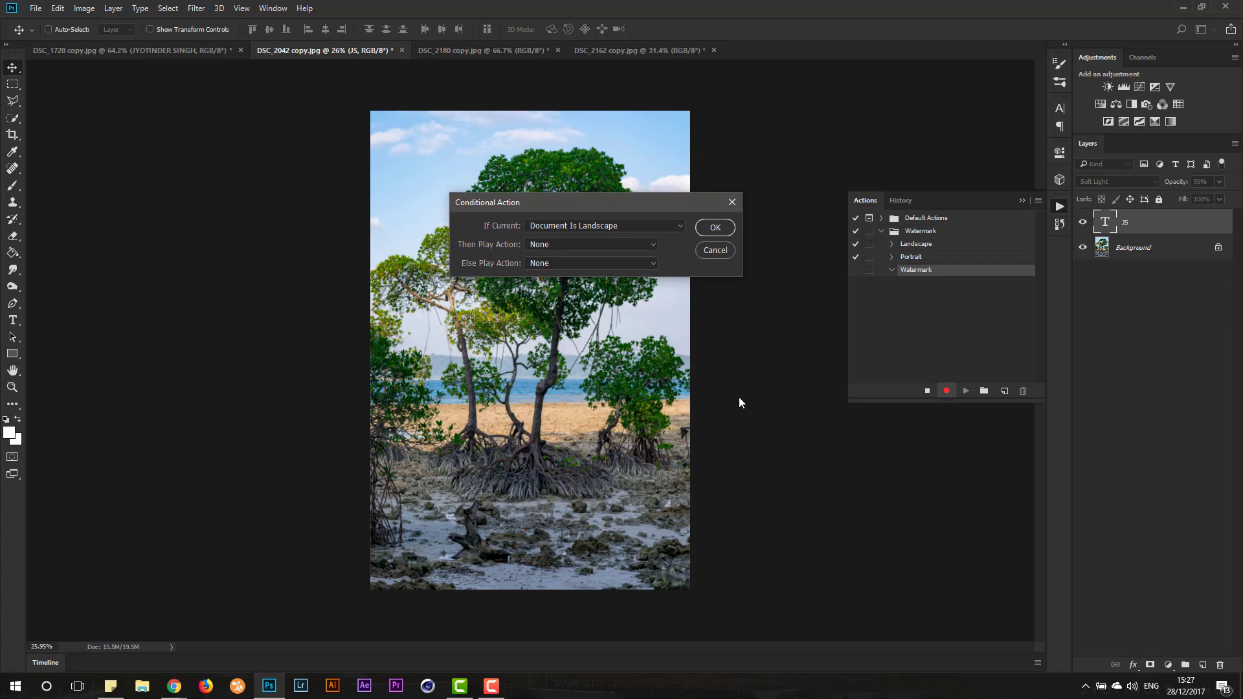
left_click(545, 225)
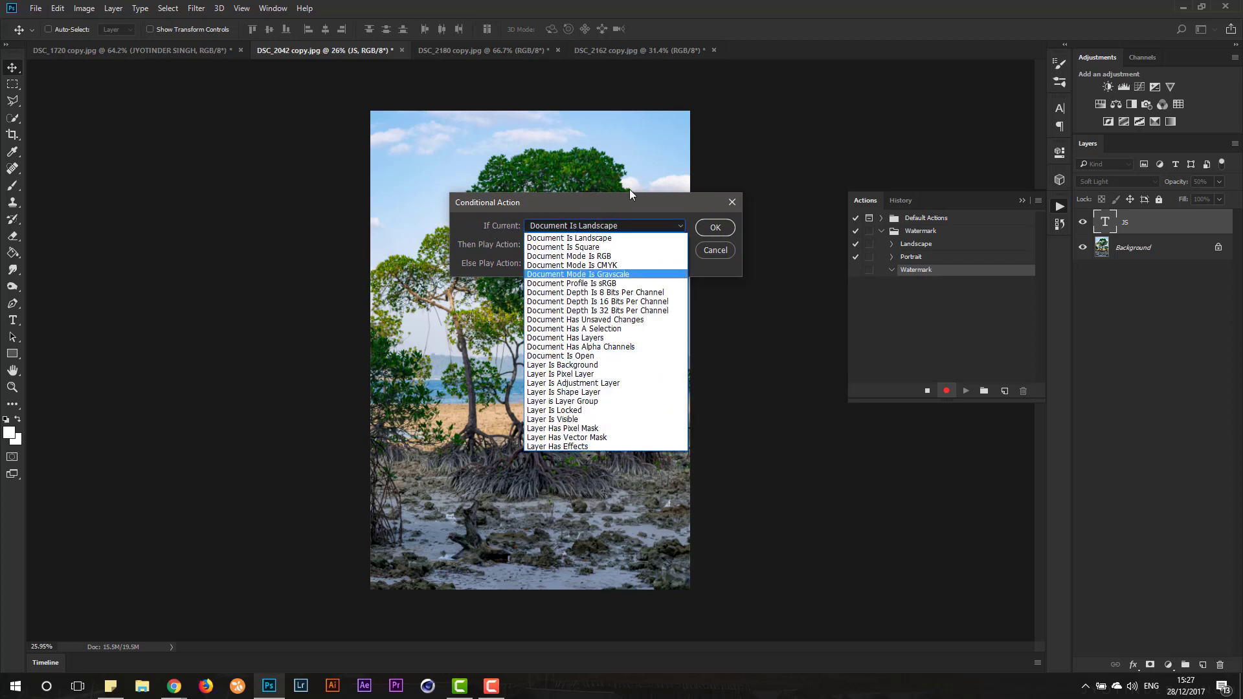
left_click(585, 219)
left_click(588, 222)
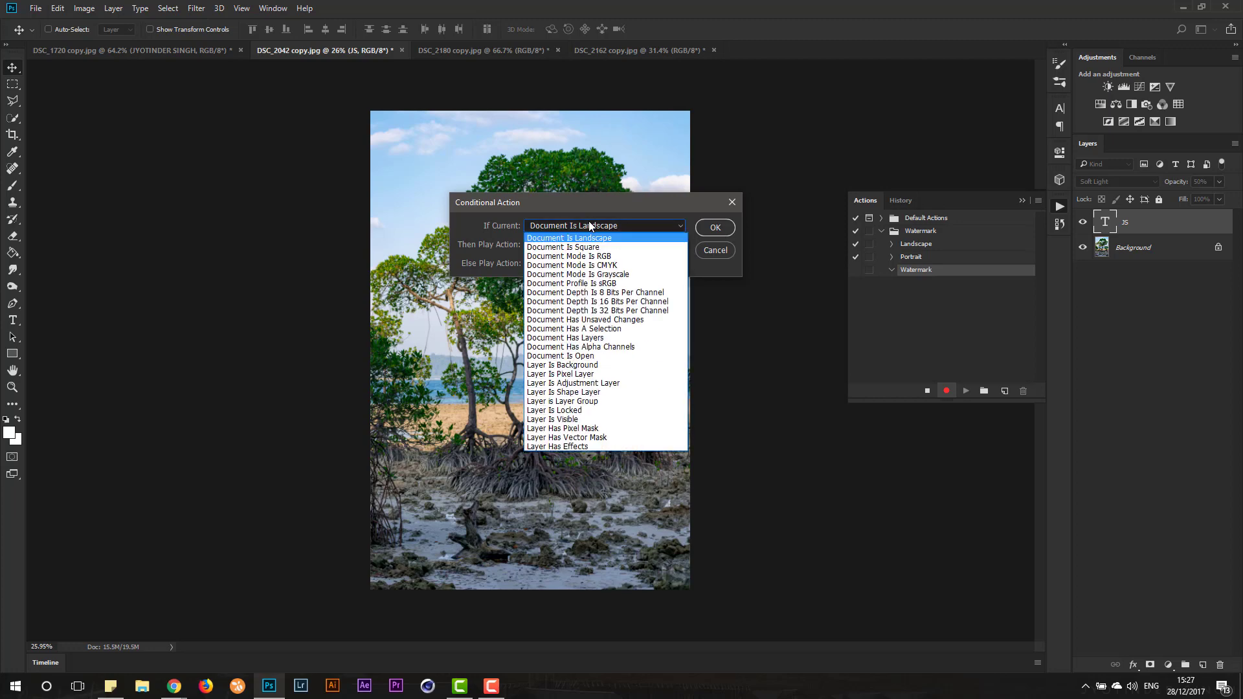
left_click(542, 239)
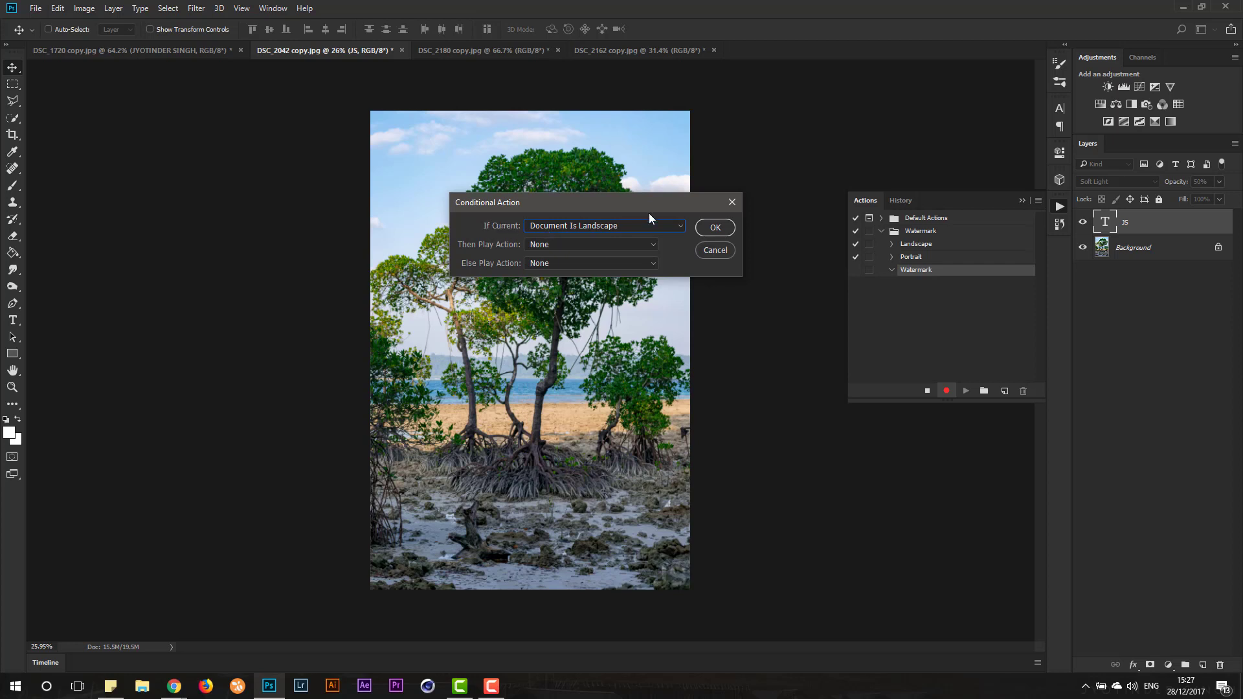
- Make the conditional play Landscape when true and Portrait otherwise, and finish recording the Watermark action
left_click(560, 244)
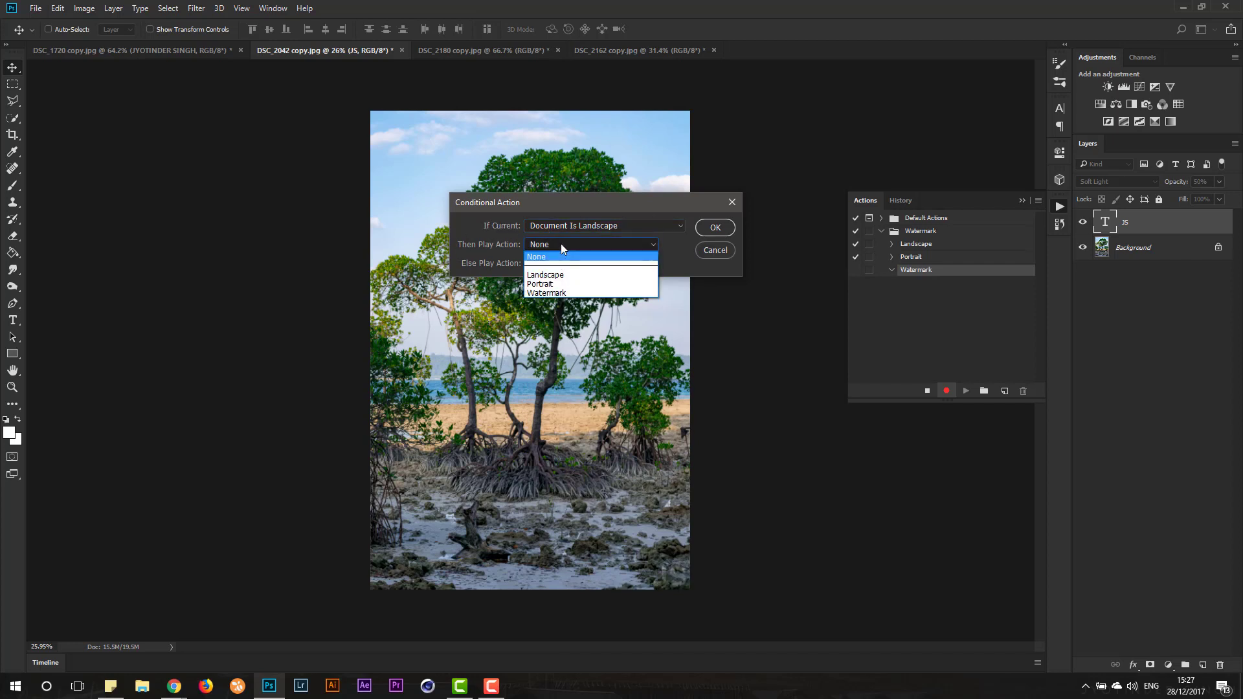
left_click(560, 277)
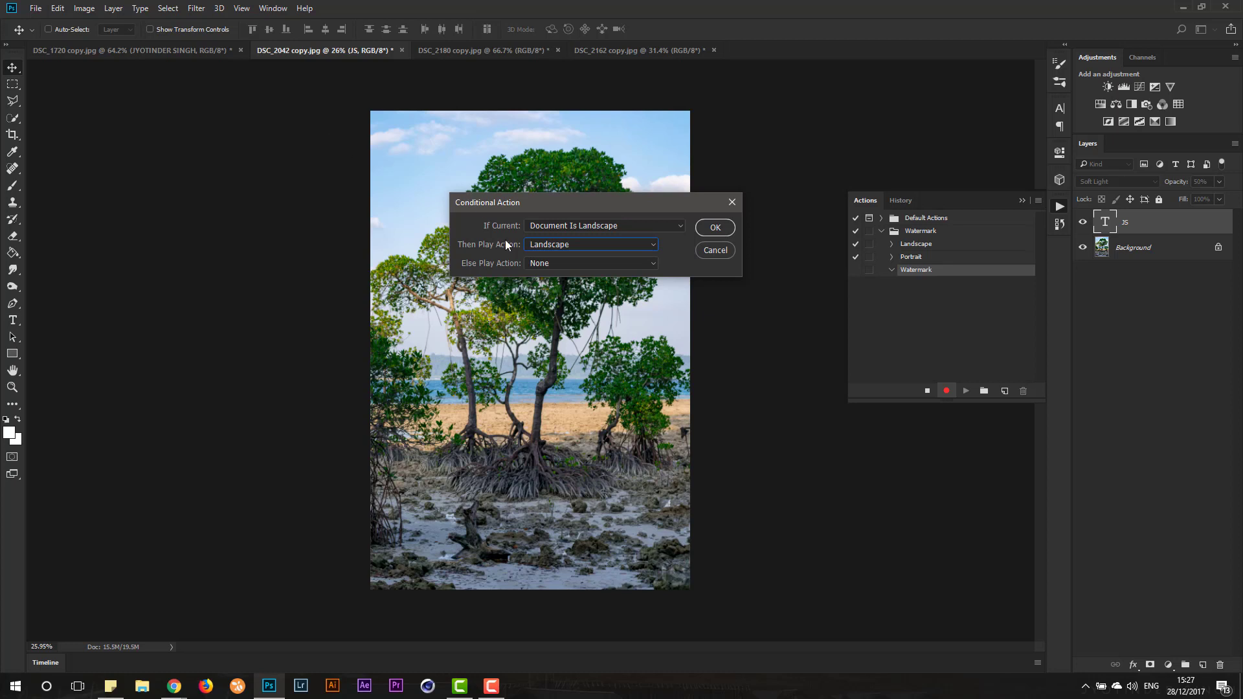
left_click(585, 263)
left_click(607, 313)
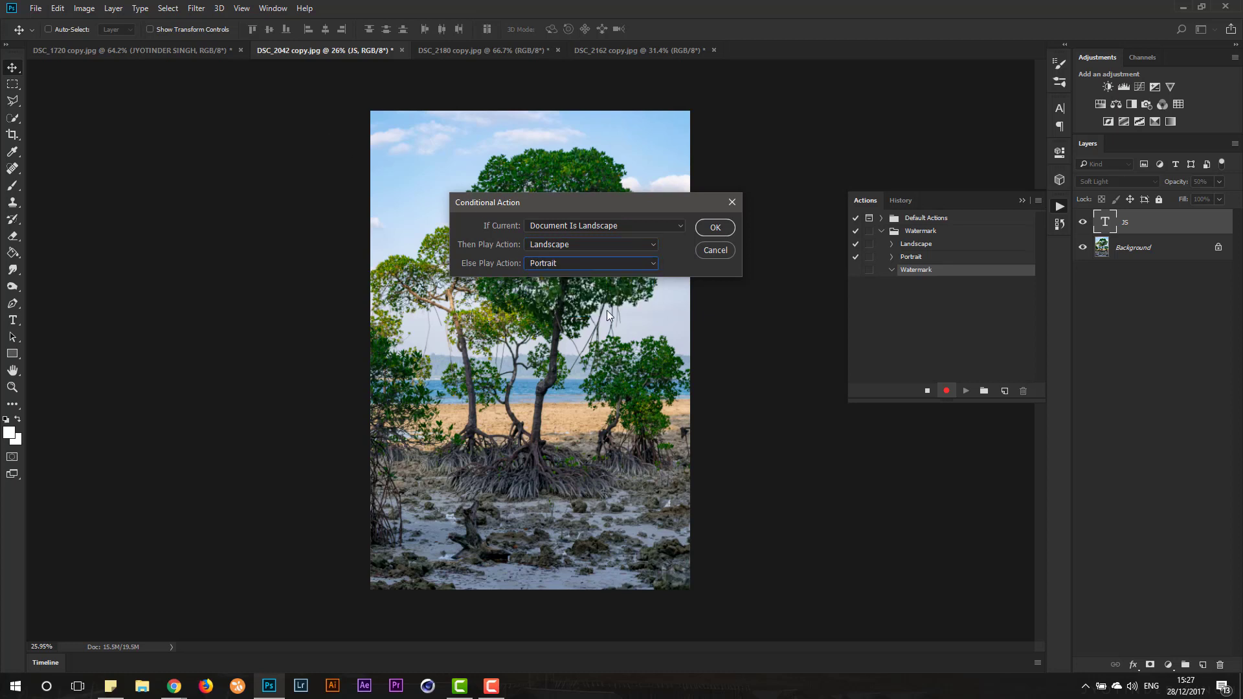
left_click(712, 227)
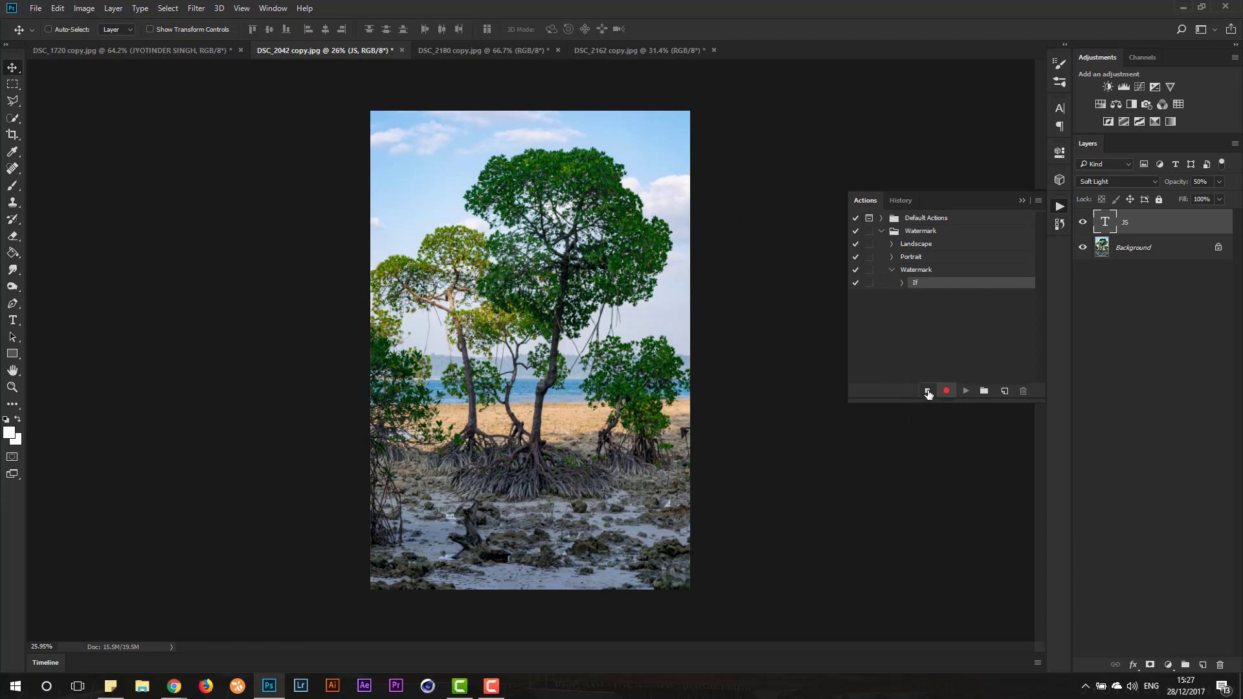
left_click(928, 391)
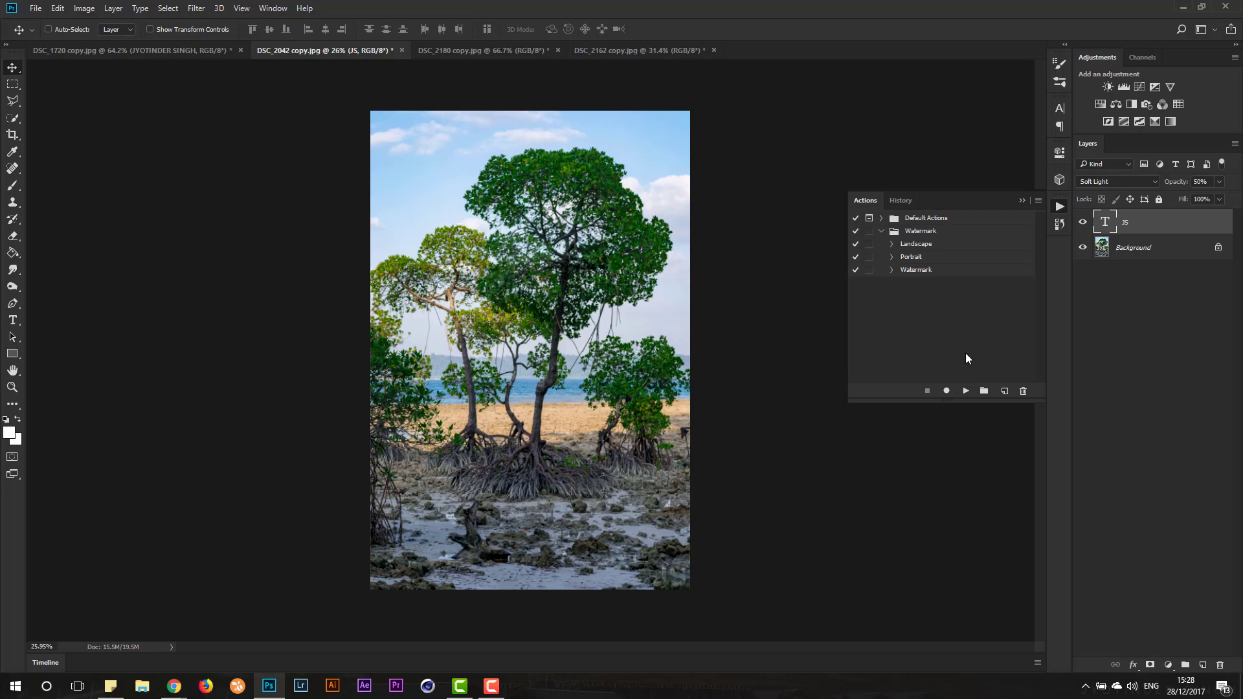
- Play the Watermark action on the DSC_2180 copy.jpg image and inspect the added watermark
left_click(483, 50)
key("ctrl+0")
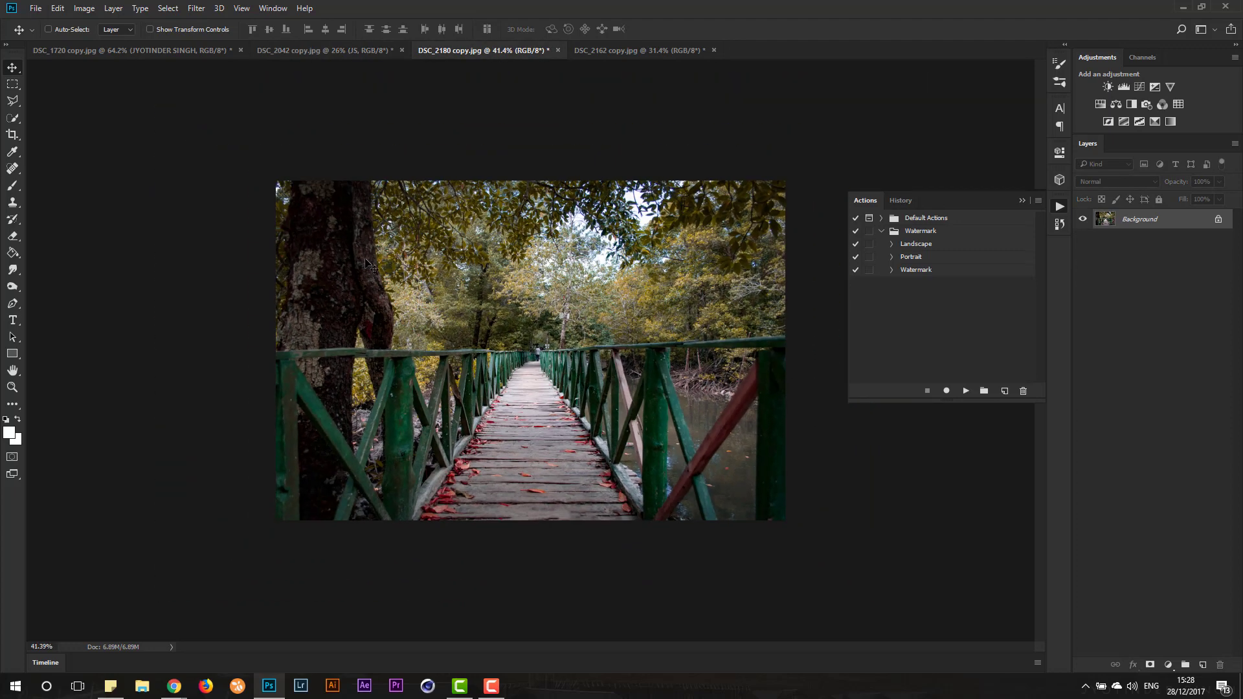
left_click(919, 272)
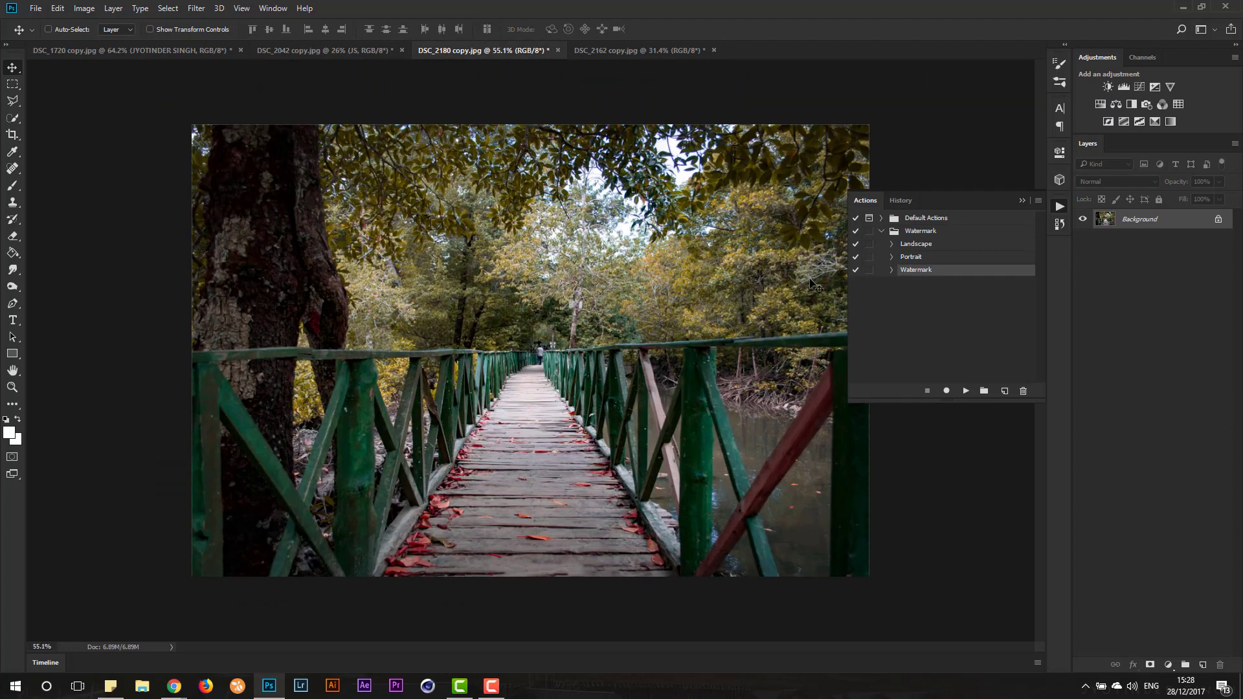
left_click(966, 393)
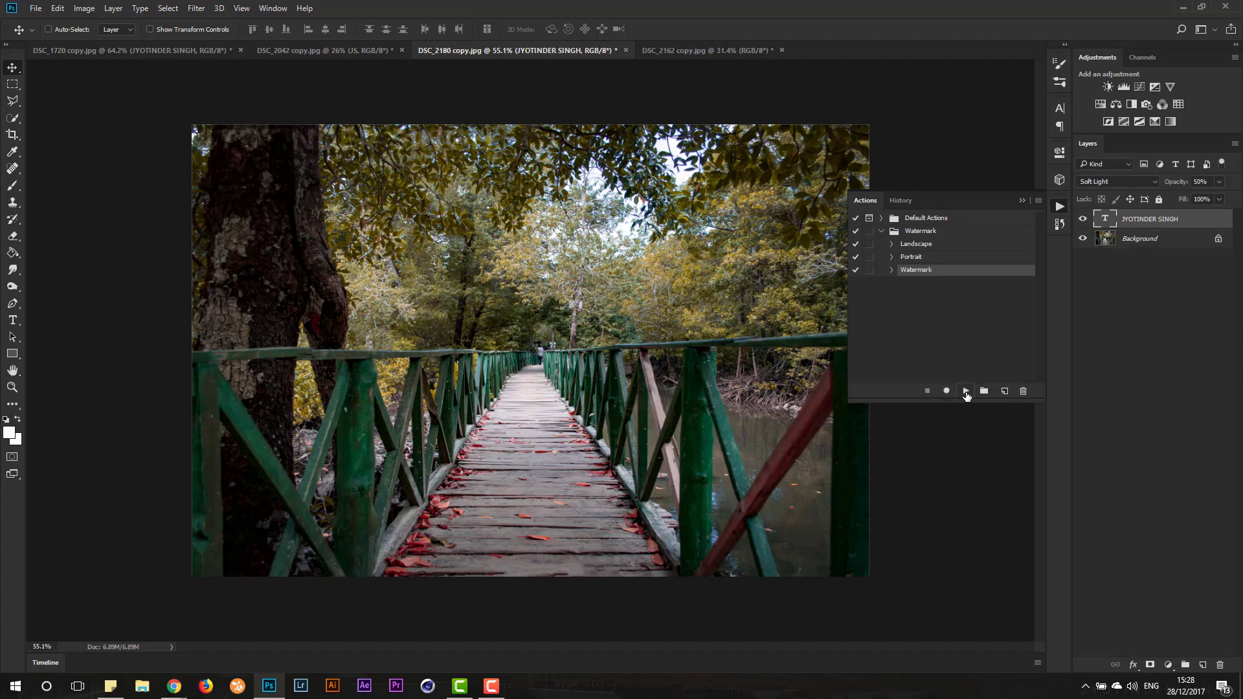
scroll(235, 98, "down", 2)
scroll(234, 97, "up", 6)
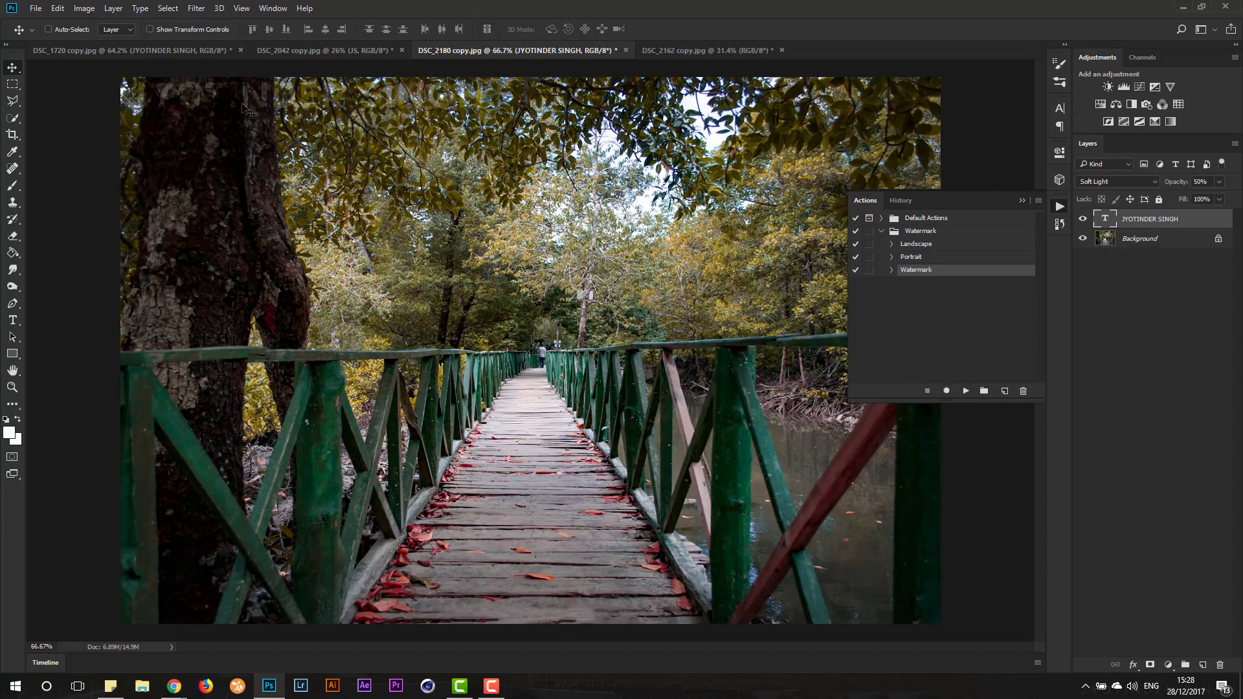
scroll(234, 97, "up", 3)
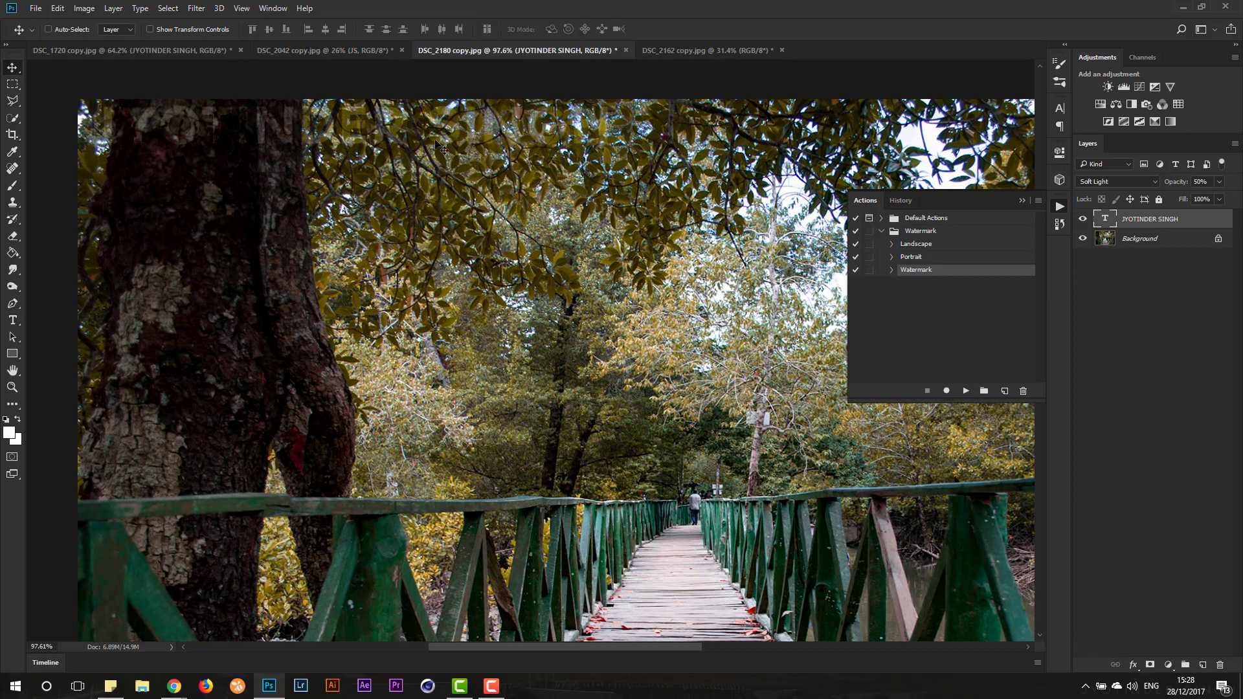
- Play the Watermark action on the DSC_2162 copy.jpg image
scroll(225, 161, "down", 2)
left_click(682, 50)
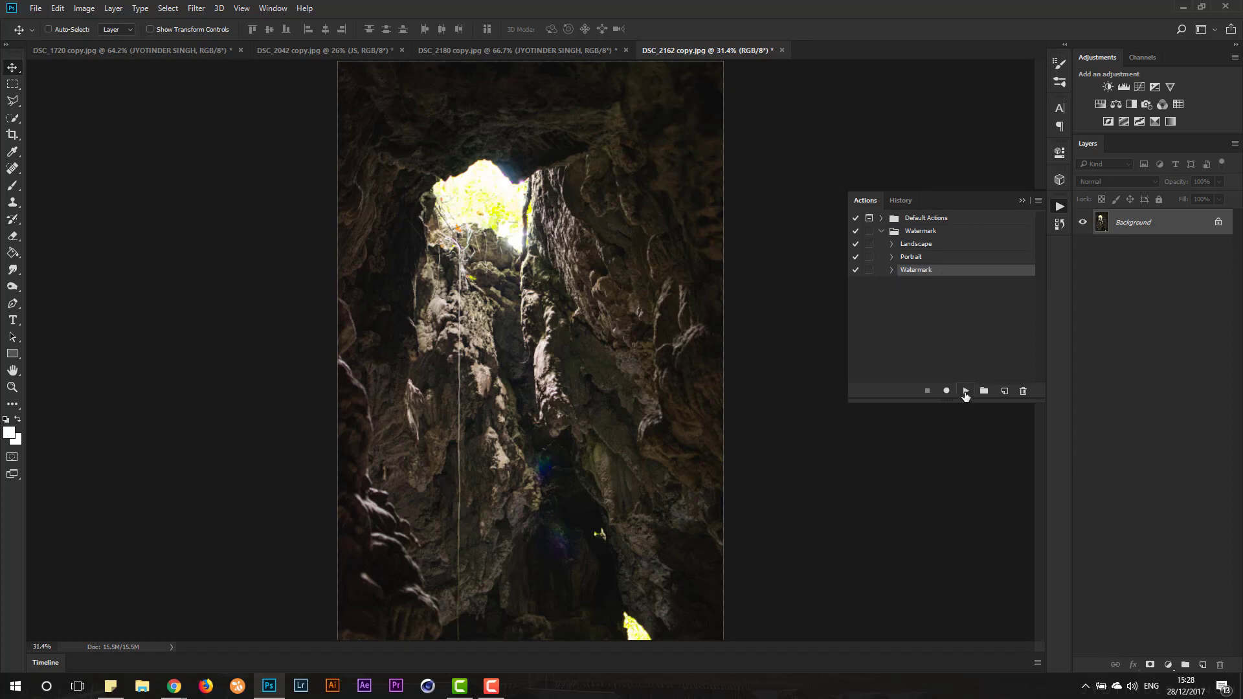
left_click(965, 391)
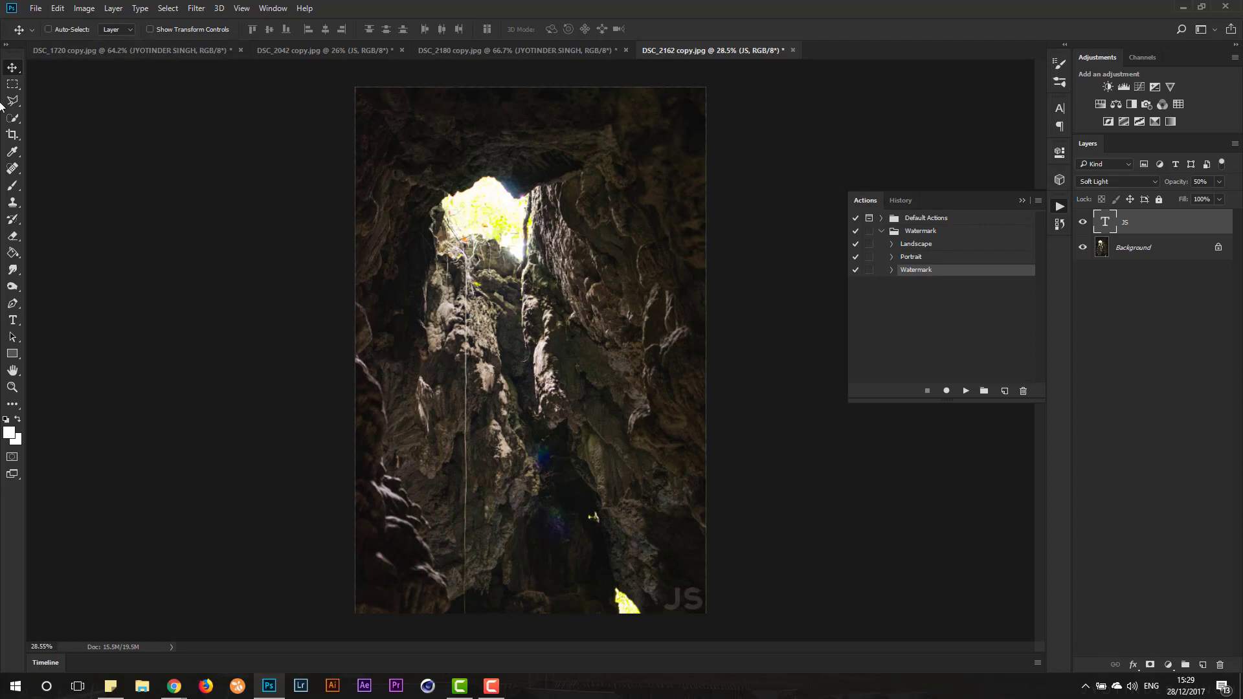
- Open the Batch dialog and choose the Watermark set with its Watermark action
left_click(36, 6)
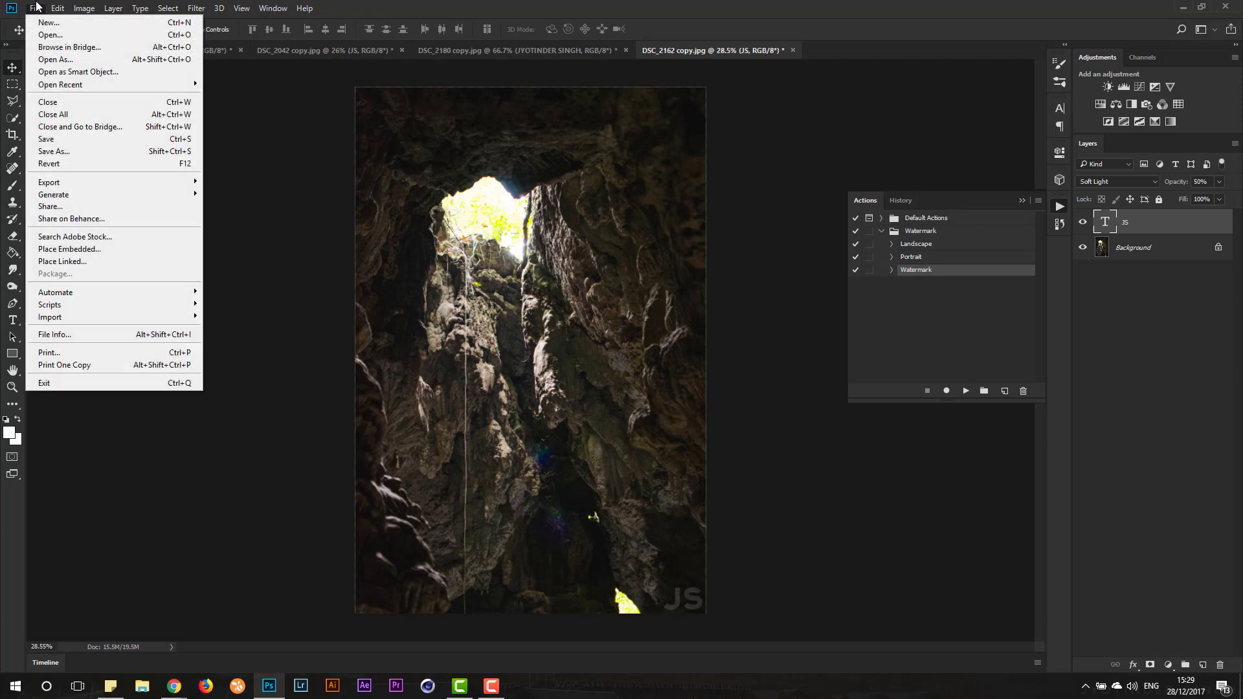
mouse_move(112, 292)
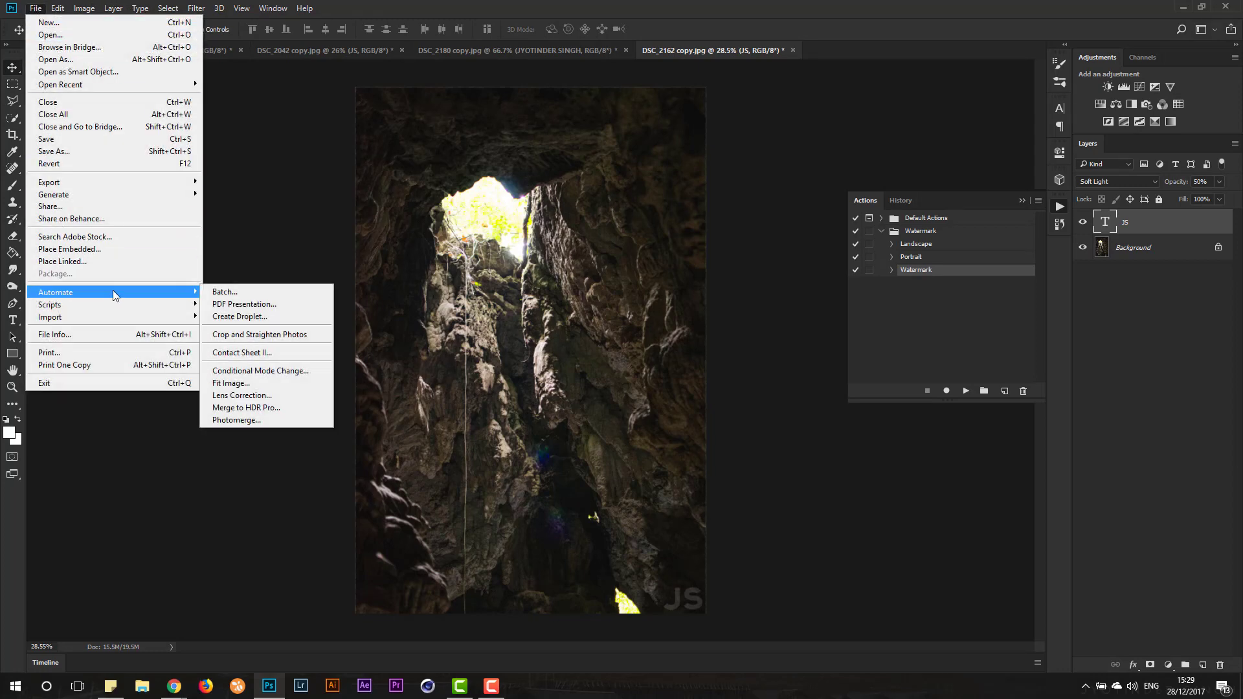
left_click(228, 292)
left_click(372, 193)
left_click(371, 193)
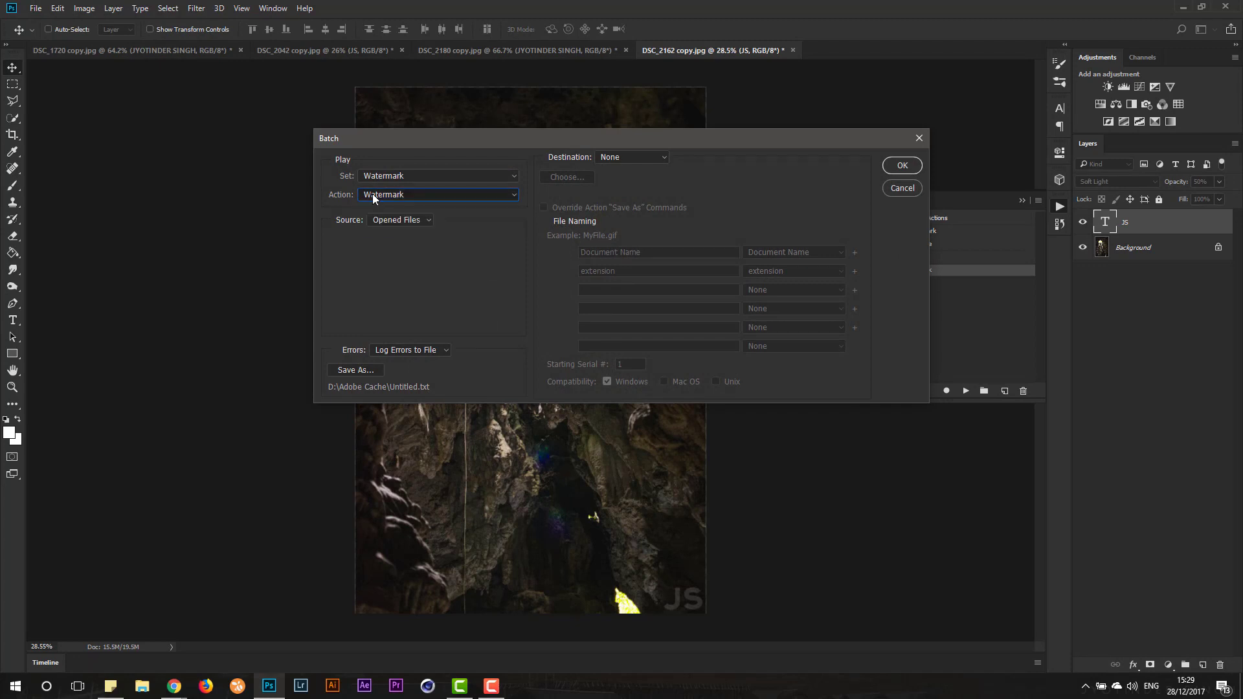
left_click(369, 176)
left_click(371, 180)
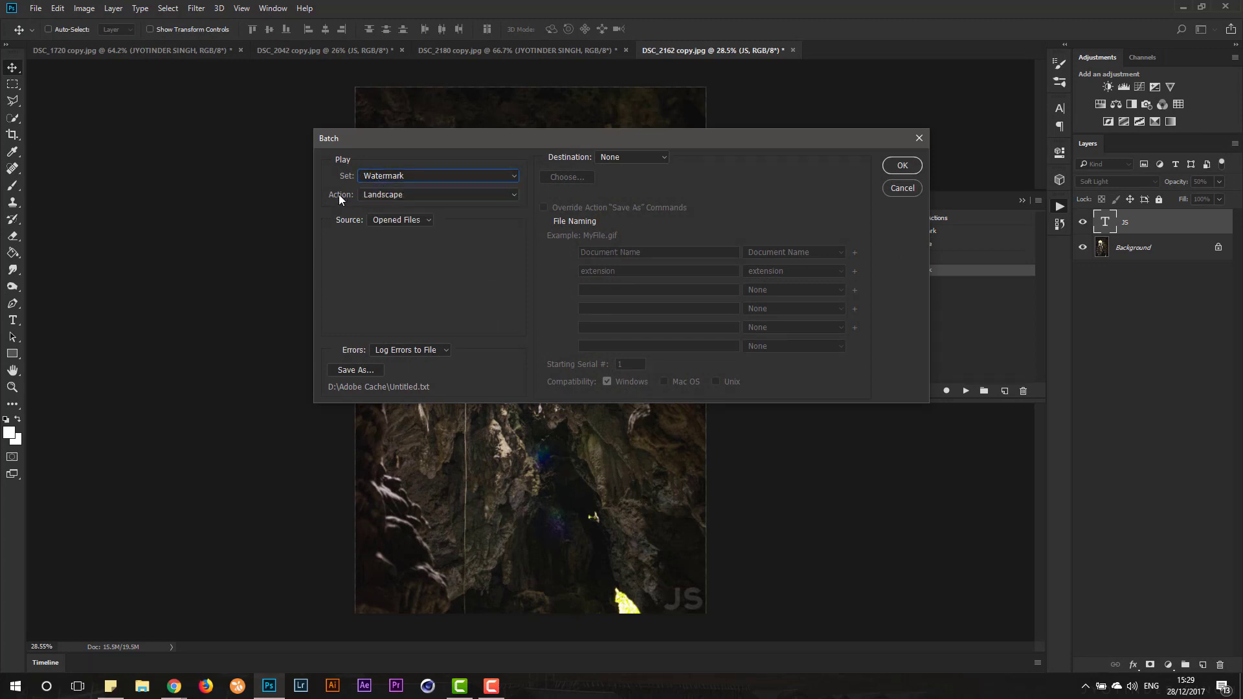
left_click(379, 193)
- Choose Opened Files as the batch source and cancel the batch setup
left_click(420, 225)
left_click(413, 220)
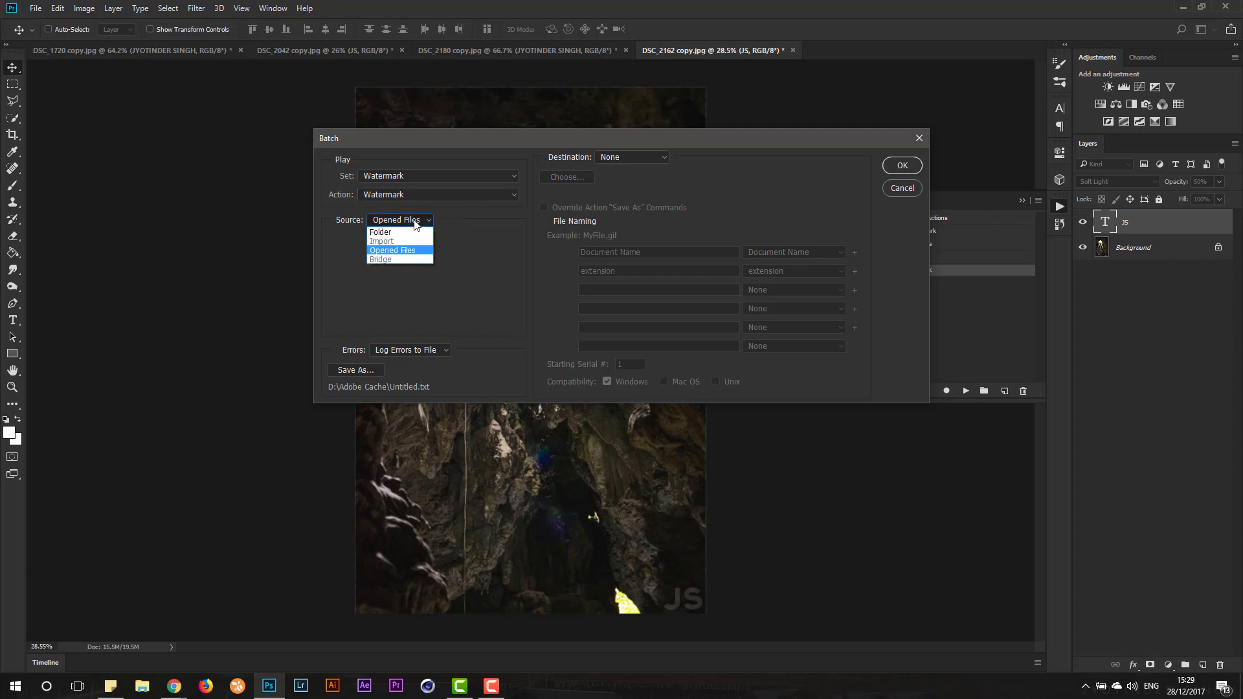
left_click(425, 222)
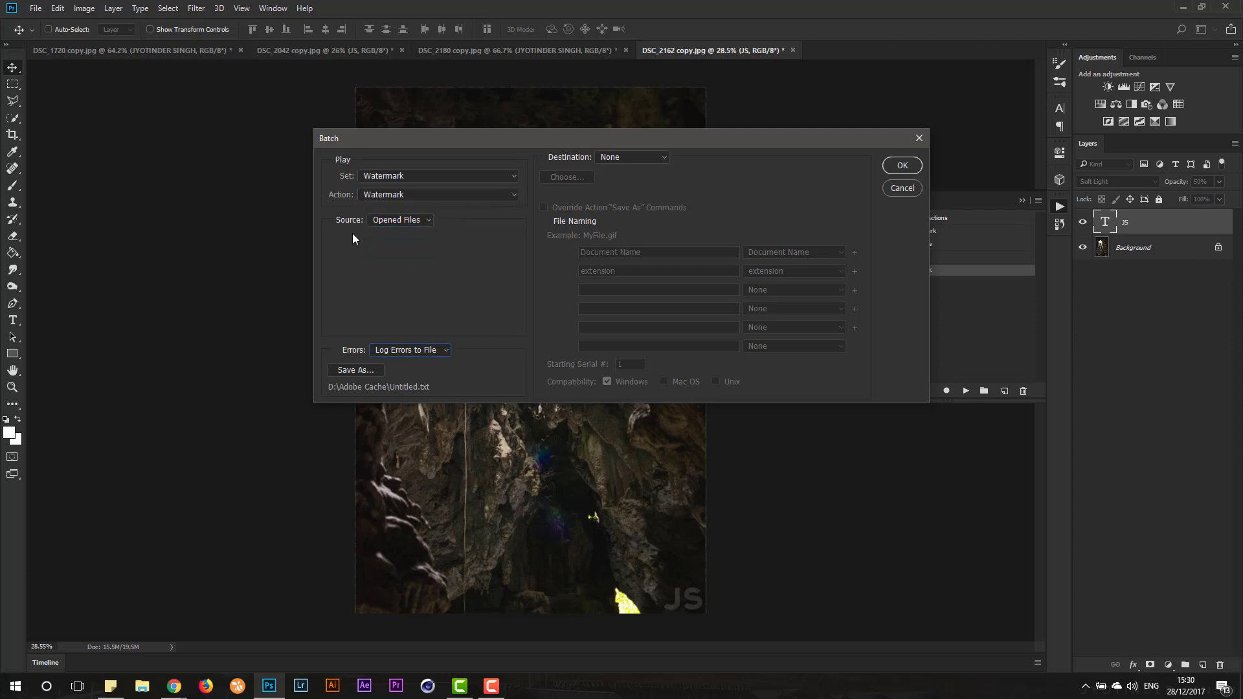
left_click(389, 220)
left_click(390, 251)
left_click(914, 189)
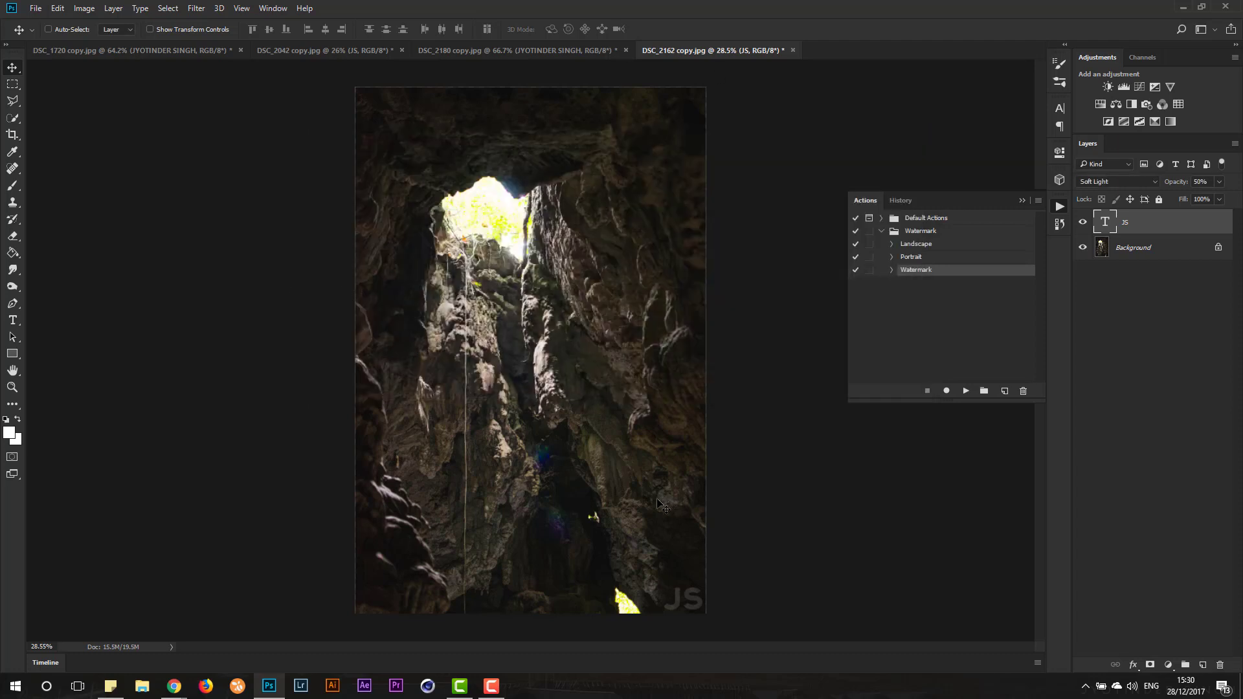
scroll(674, 508, "down", 3)
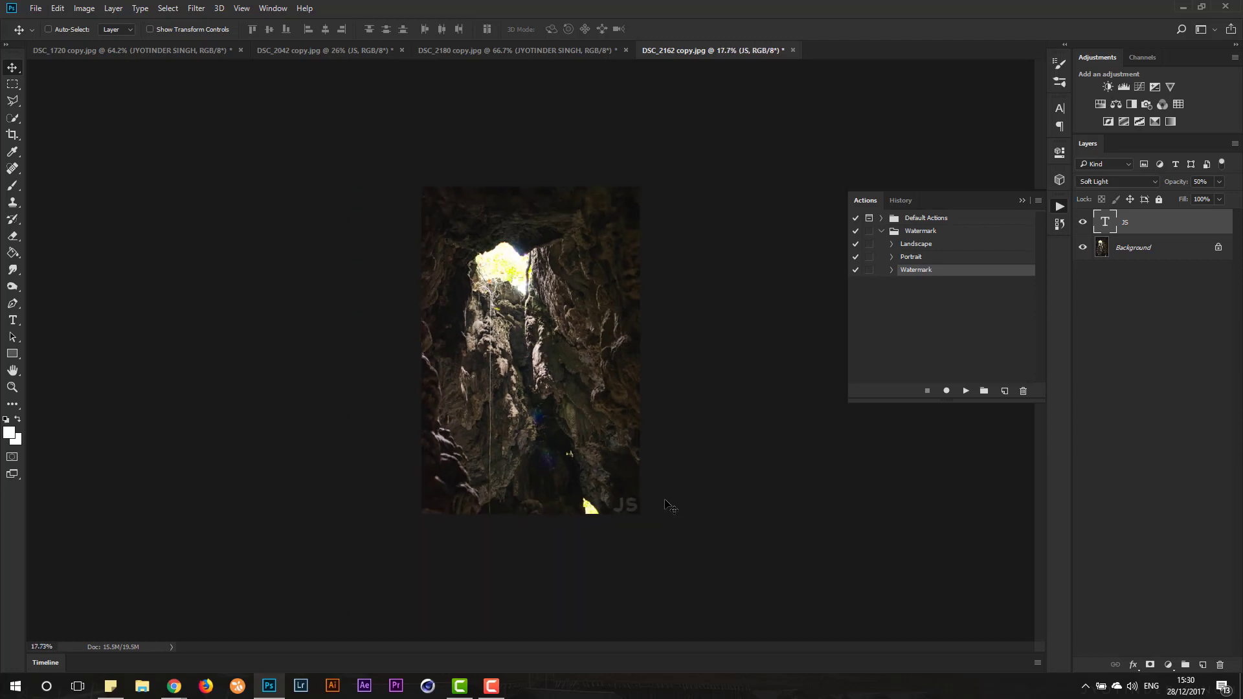
scroll(670, 505, "up", 3)
scroll(575, 471, "up", 2)
scroll(586, 465, "down", 2)
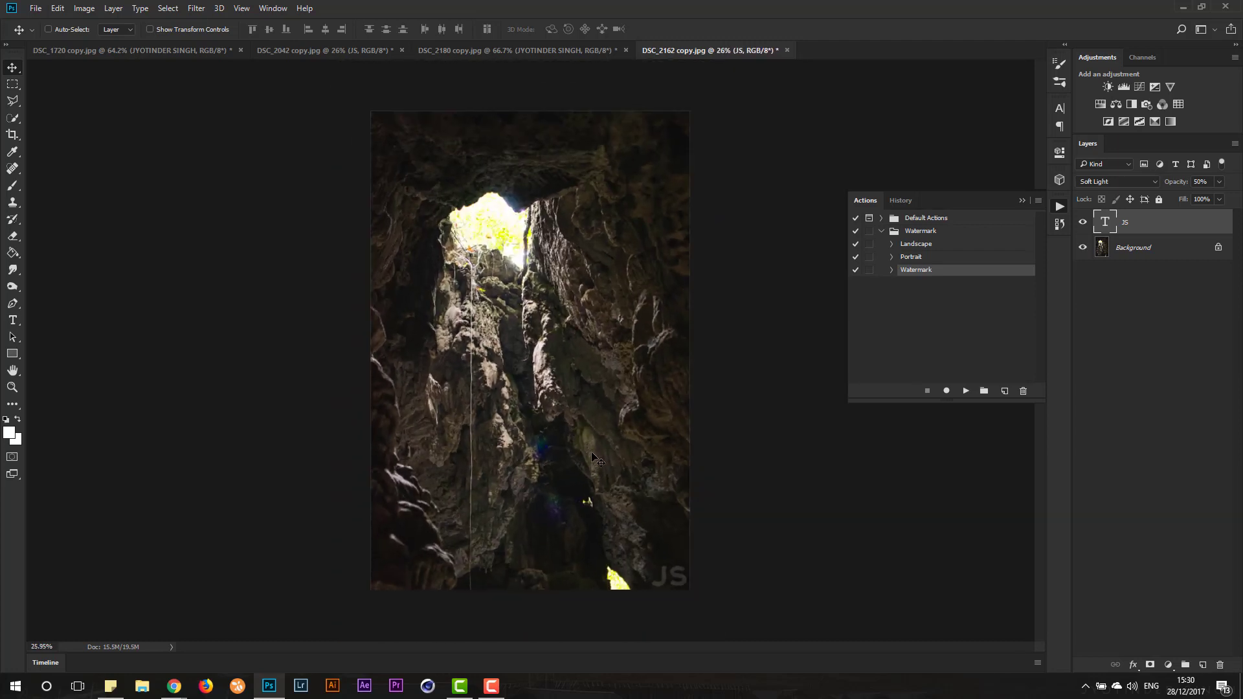
scroll(599, 457, "up", 1)
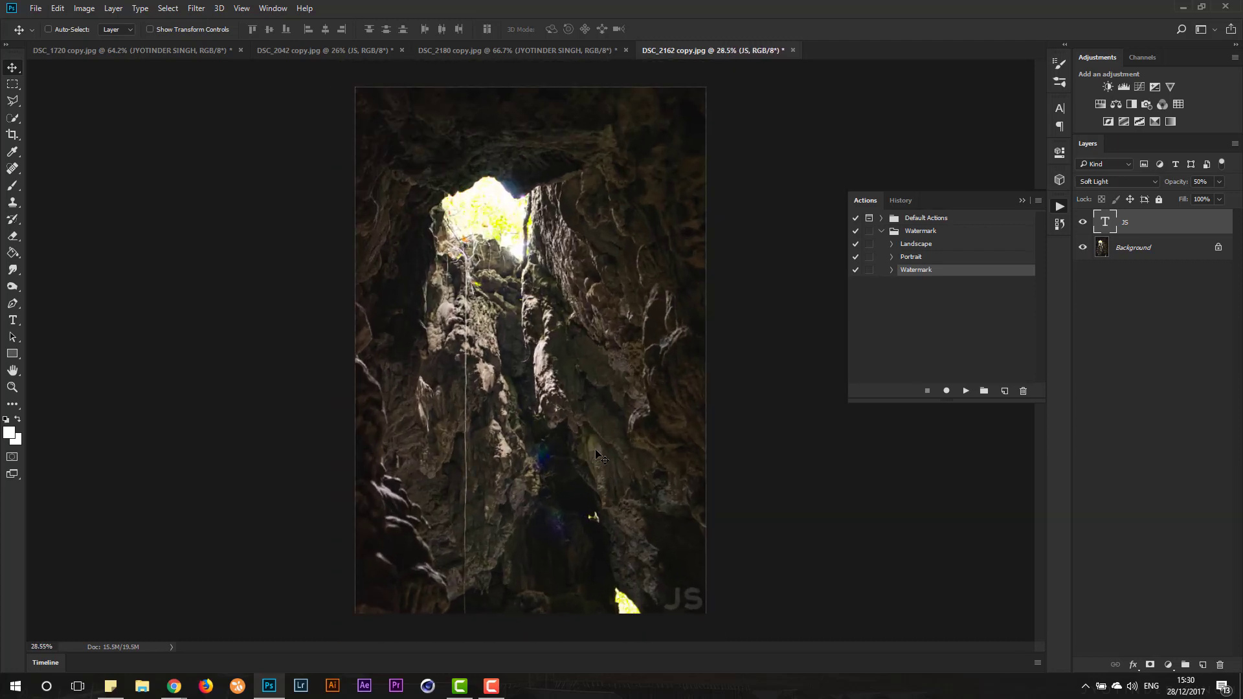